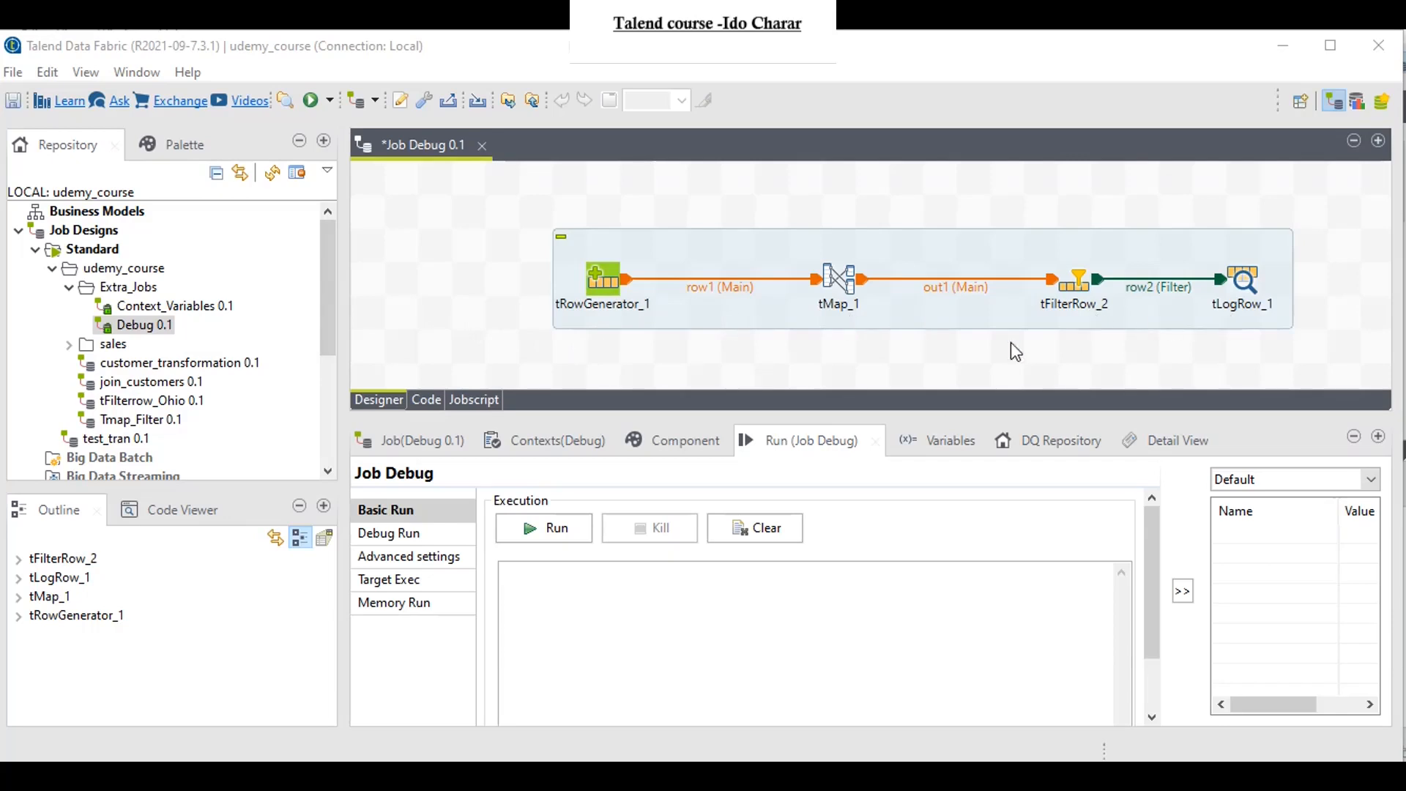
Step: Examine the generator functions and min/max parameters of the name, pts, D_Rebaound and O_Rebaound columns in tRowGenerator_1
{"action": "double_click", "coordinate": [607, 285]}
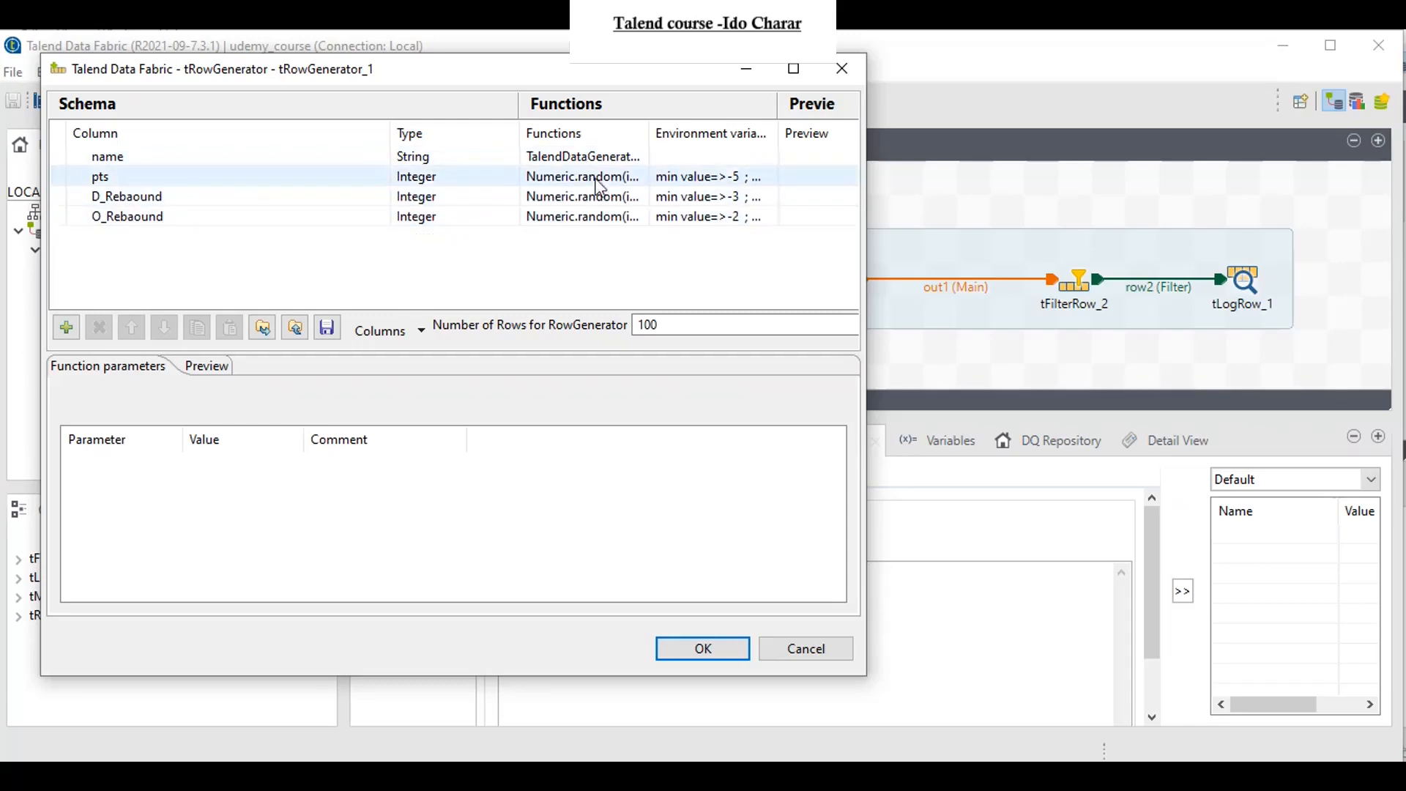
{"action": "left_click", "coordinate": [634, 158]}
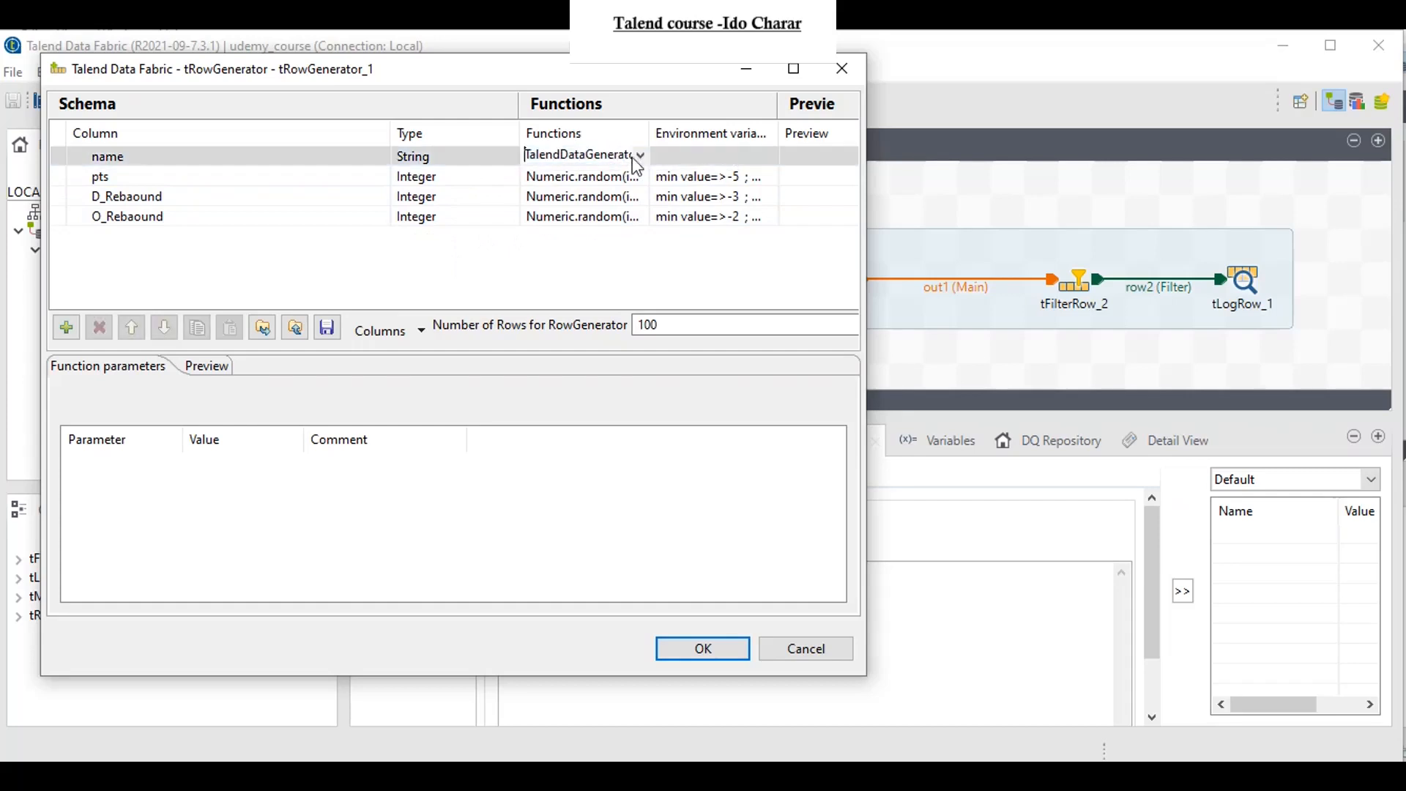
{"action": "left_click", "coordinate": [640, 155]}
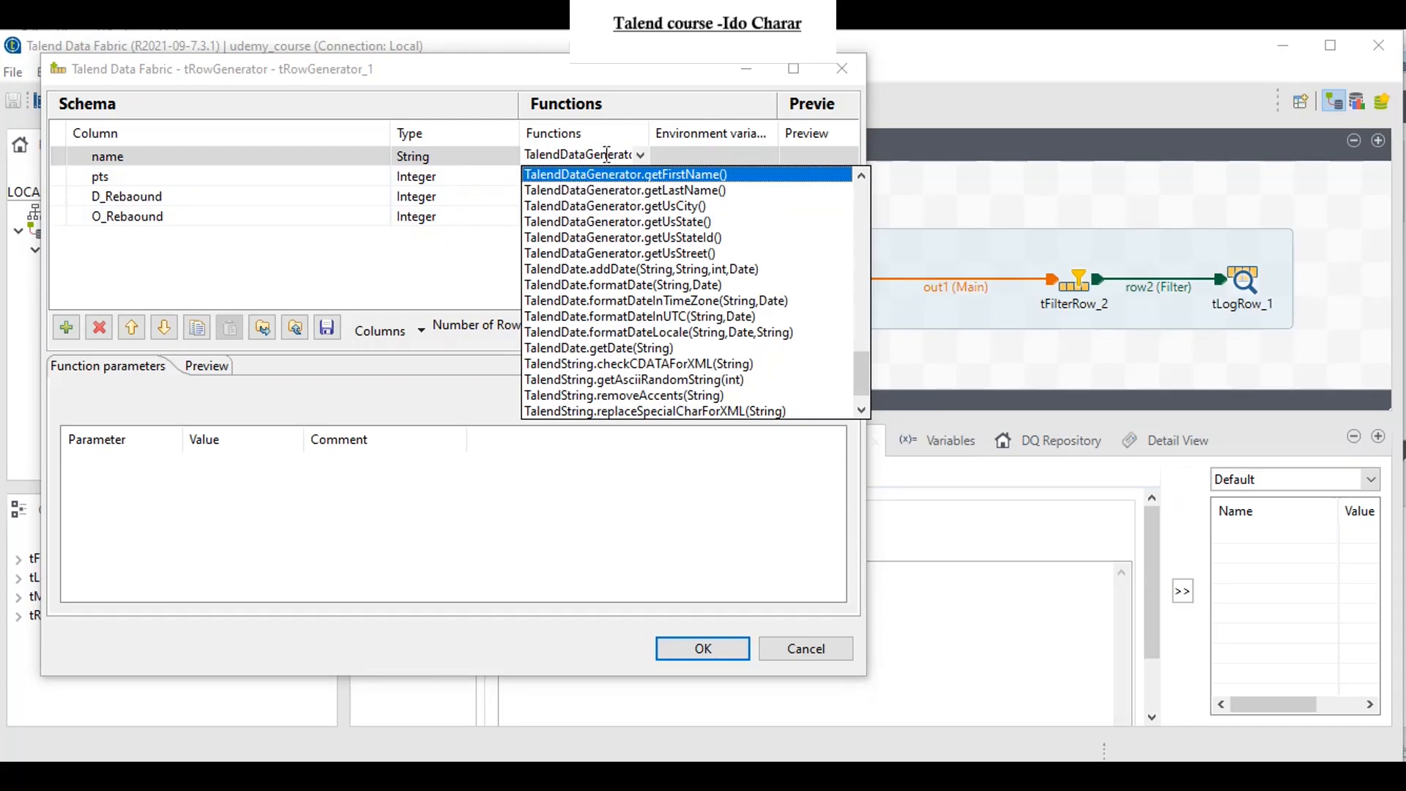
{"action": "left_click", "coordinate": [479, 252]}
{"action": "left_click", "coordinate": [629, 178]}
{"action": "left_click", "coordinate": [637, 175]}
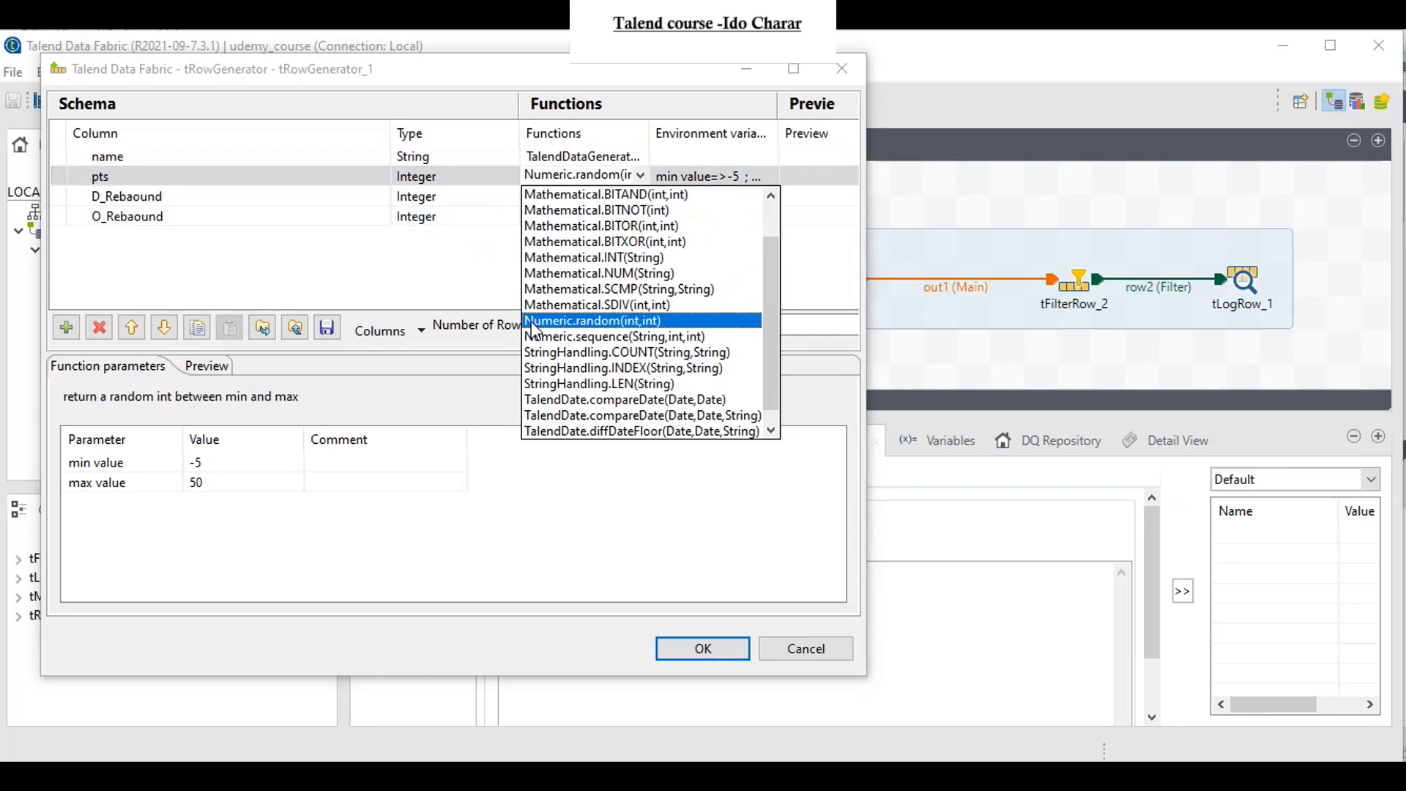
{"action": "left_click", "coordinate": [336, 285]}
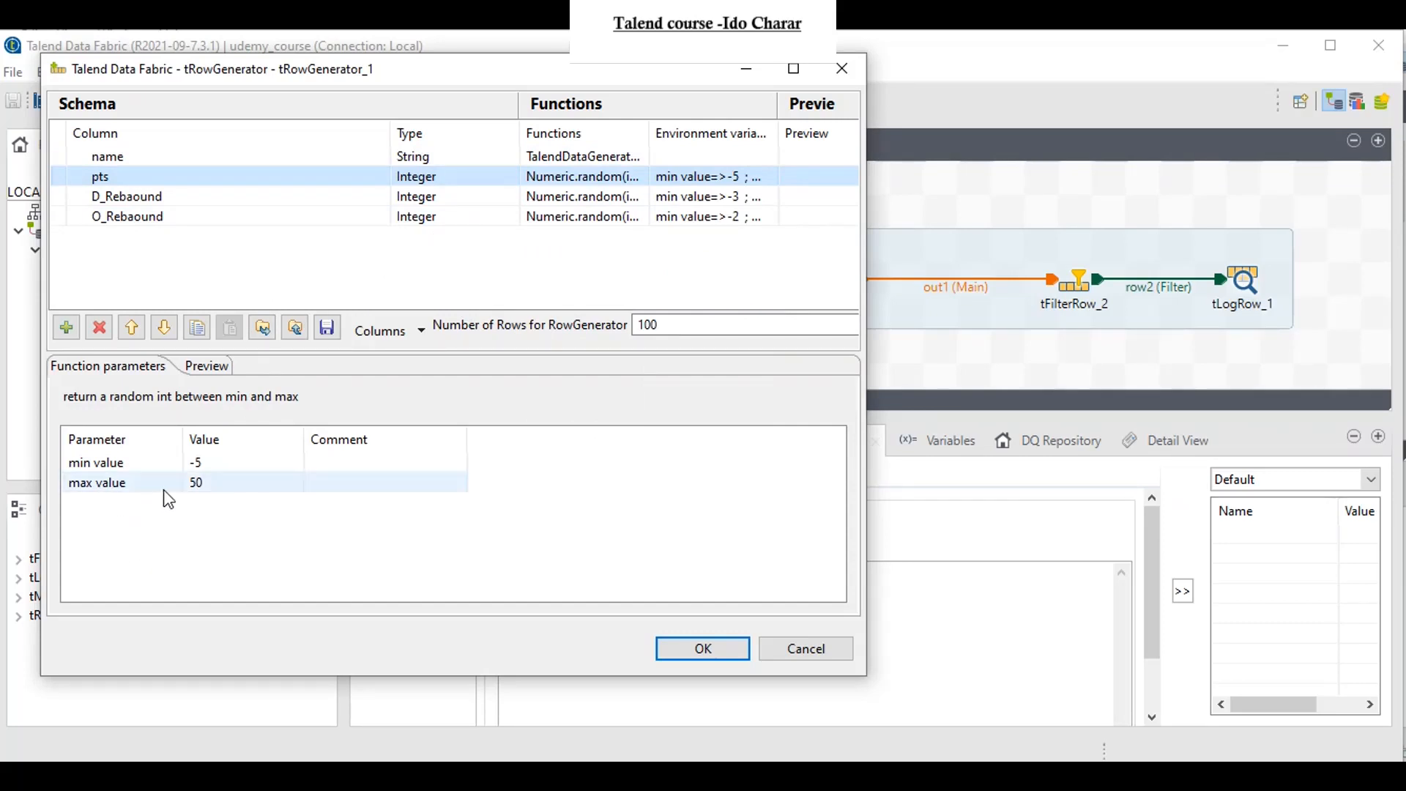
{"action": "left_click", "coordinate": [146, 196]}
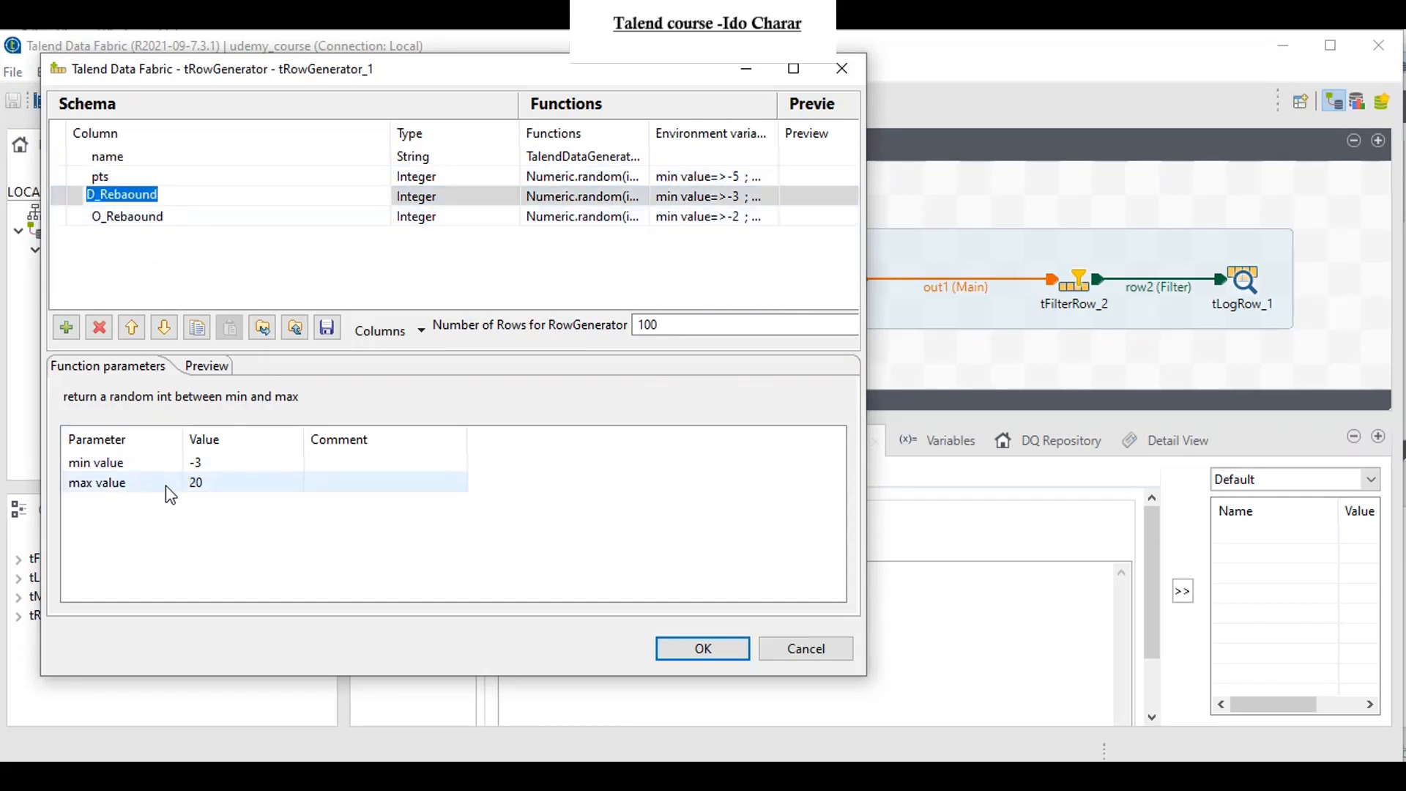
{"action": "left_click", "coordinate": [146, 216]}
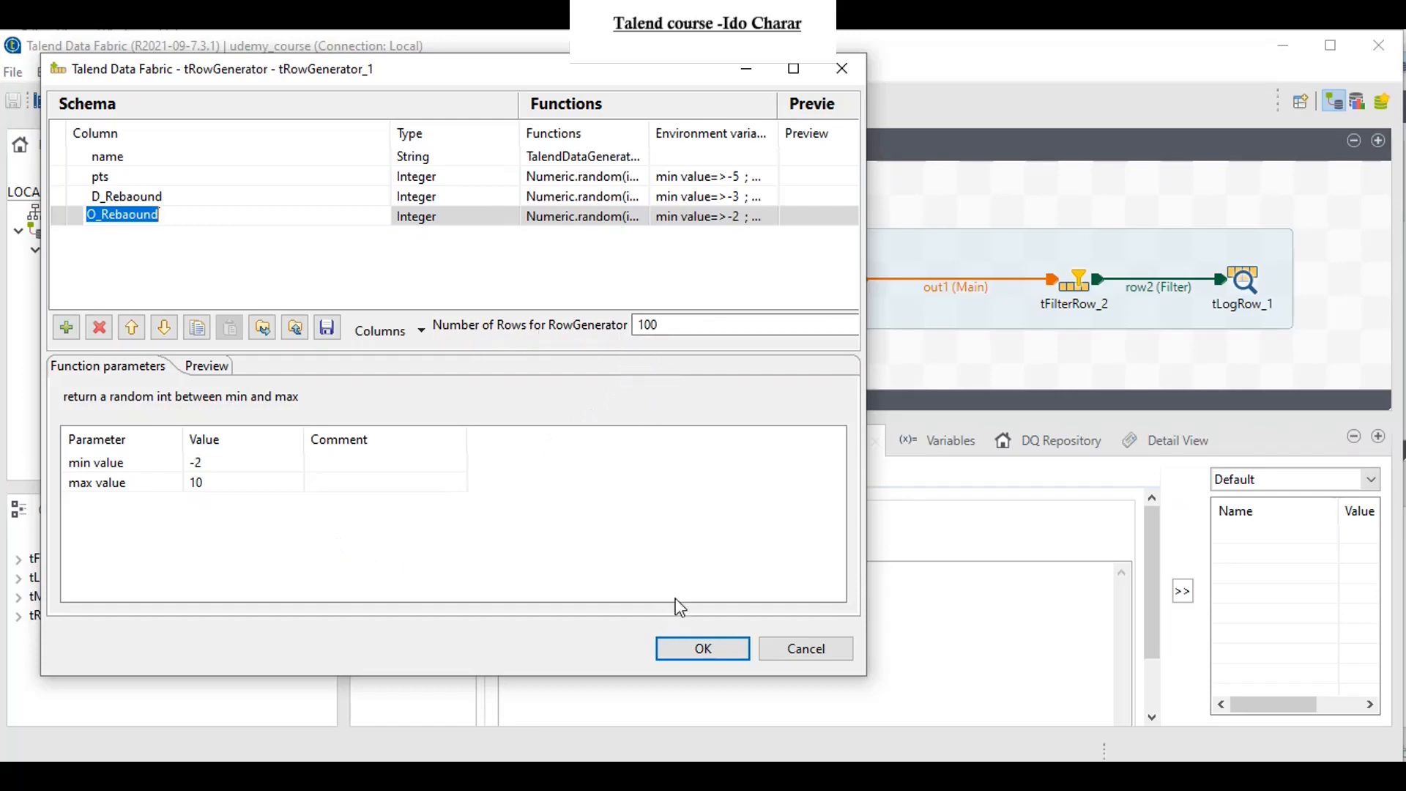
{"action": "left_click", "coordinate": [699, 648]}
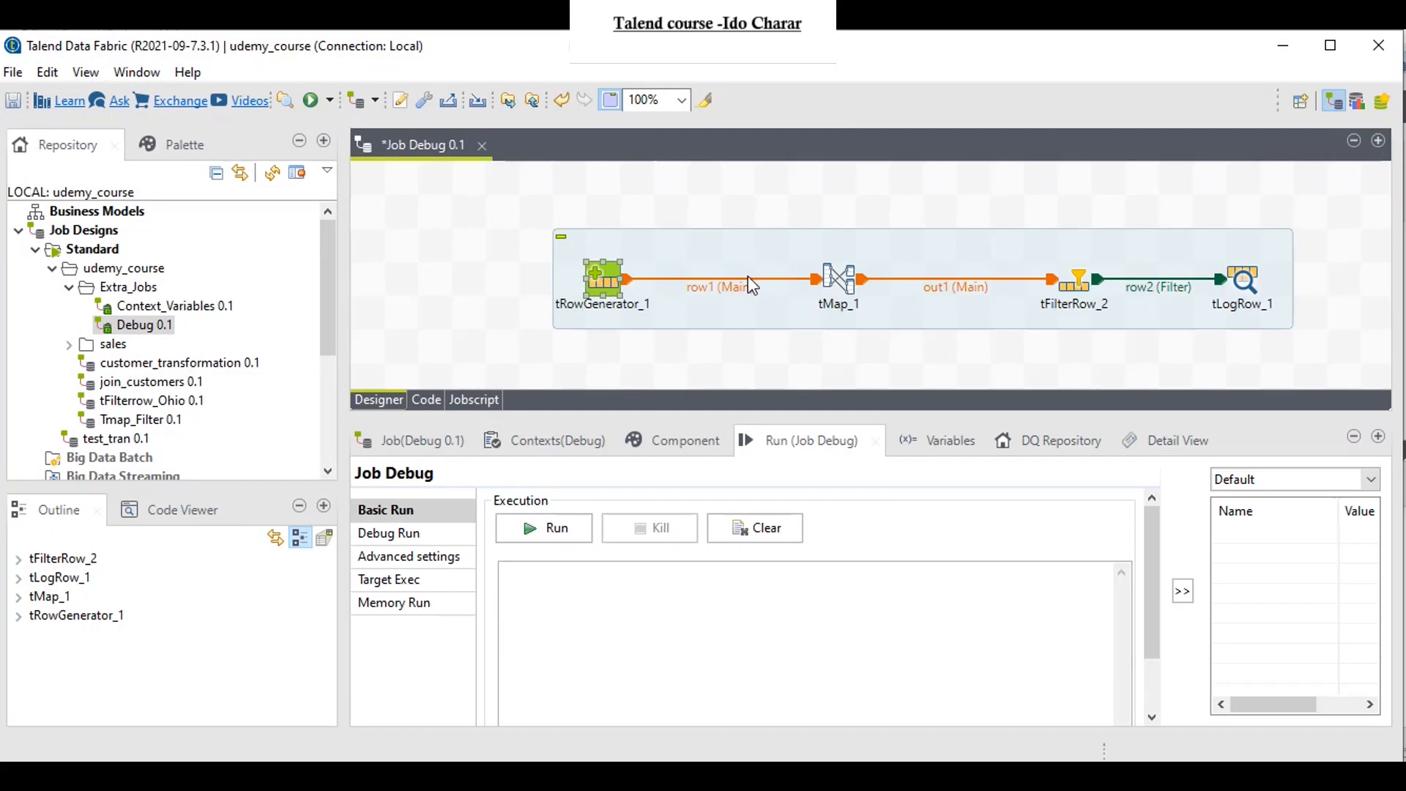
Step: Examine tMap_1's out1 expressions, including the Numeric sequence function for ID, the sum_rebound expression and the output column types
{"action": "double_click", "coordinate": [834, 280]}
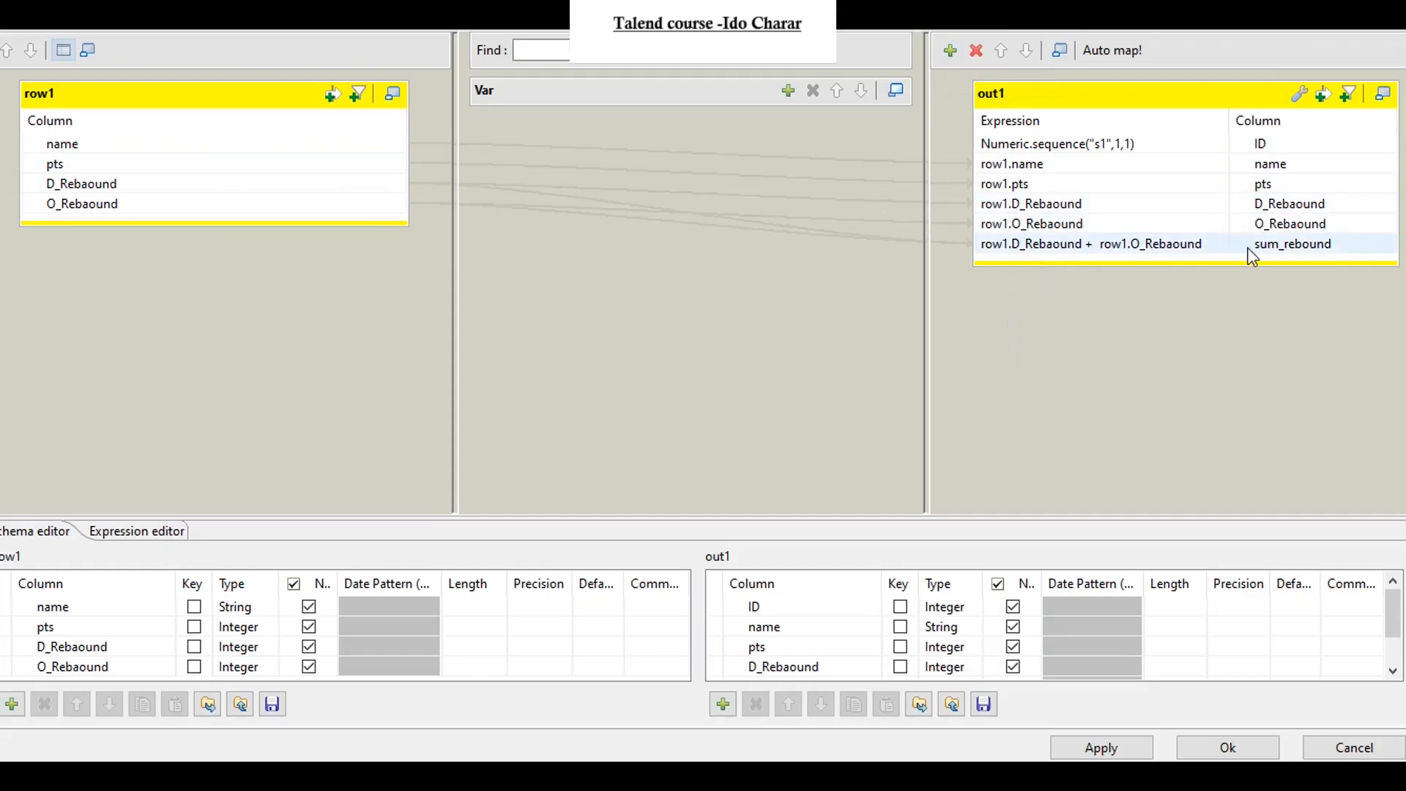
{"action": "left_click", "coordinate": [1190, 146]}
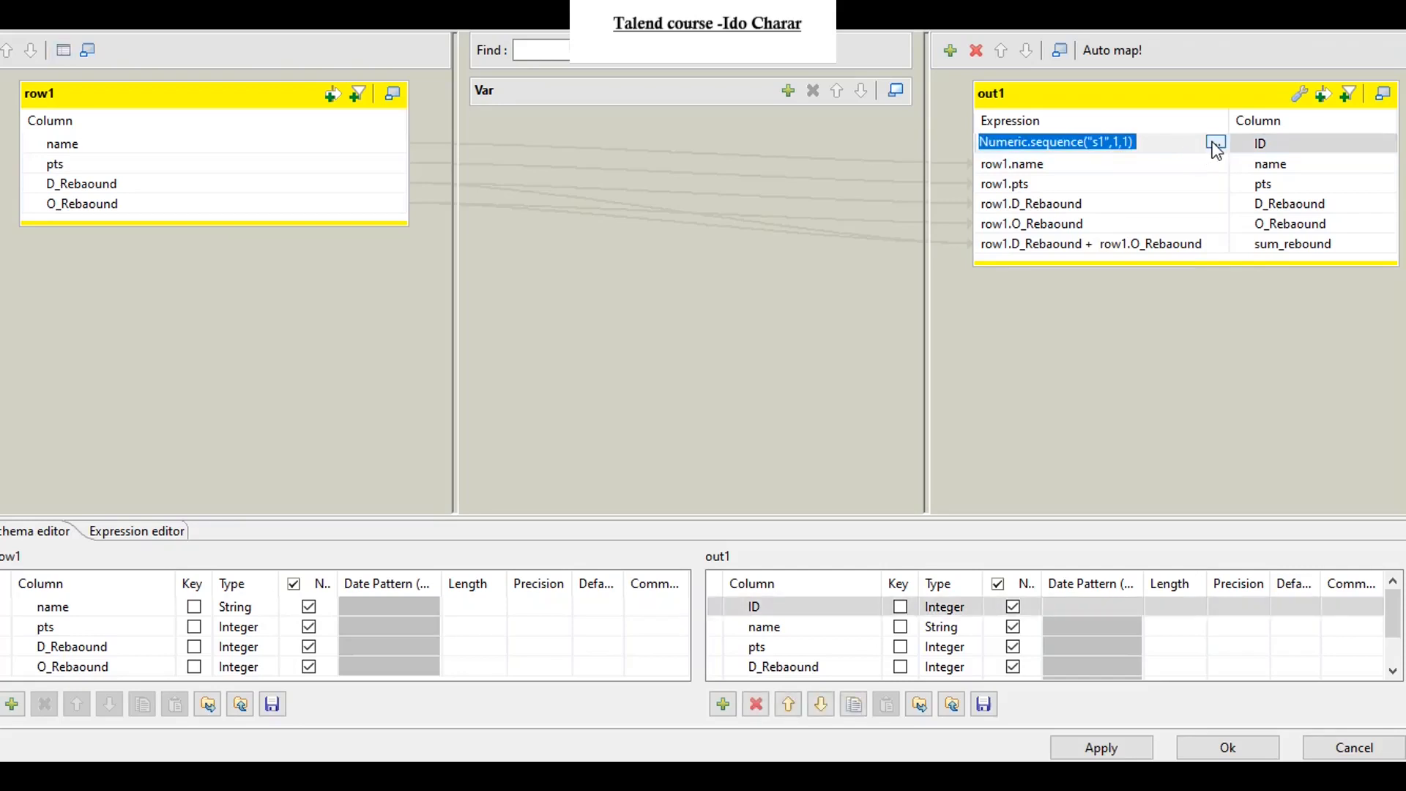
{"action": "left_click", "coordinate": [1214, 144]}
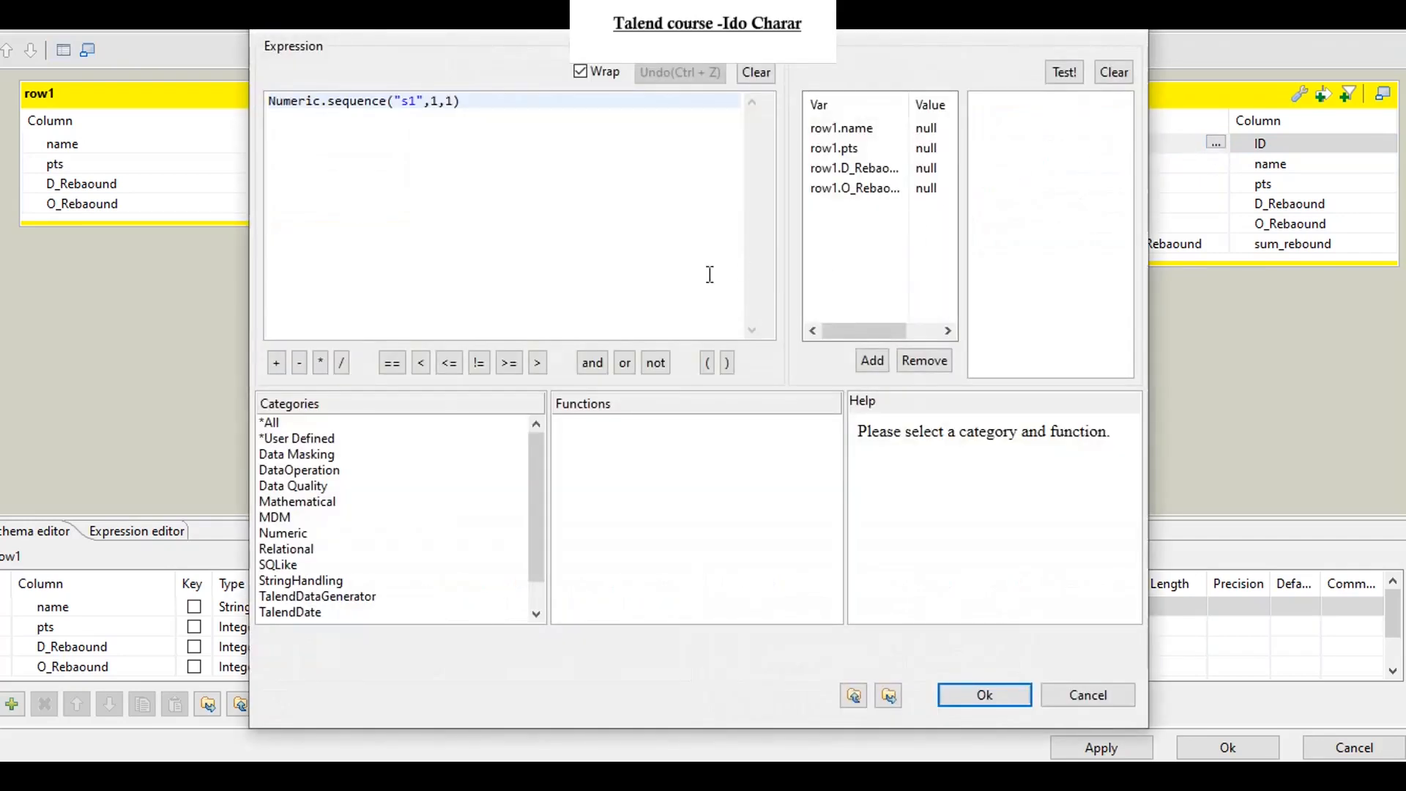
{"action": "left_click", "coordinate": [296, 534]}
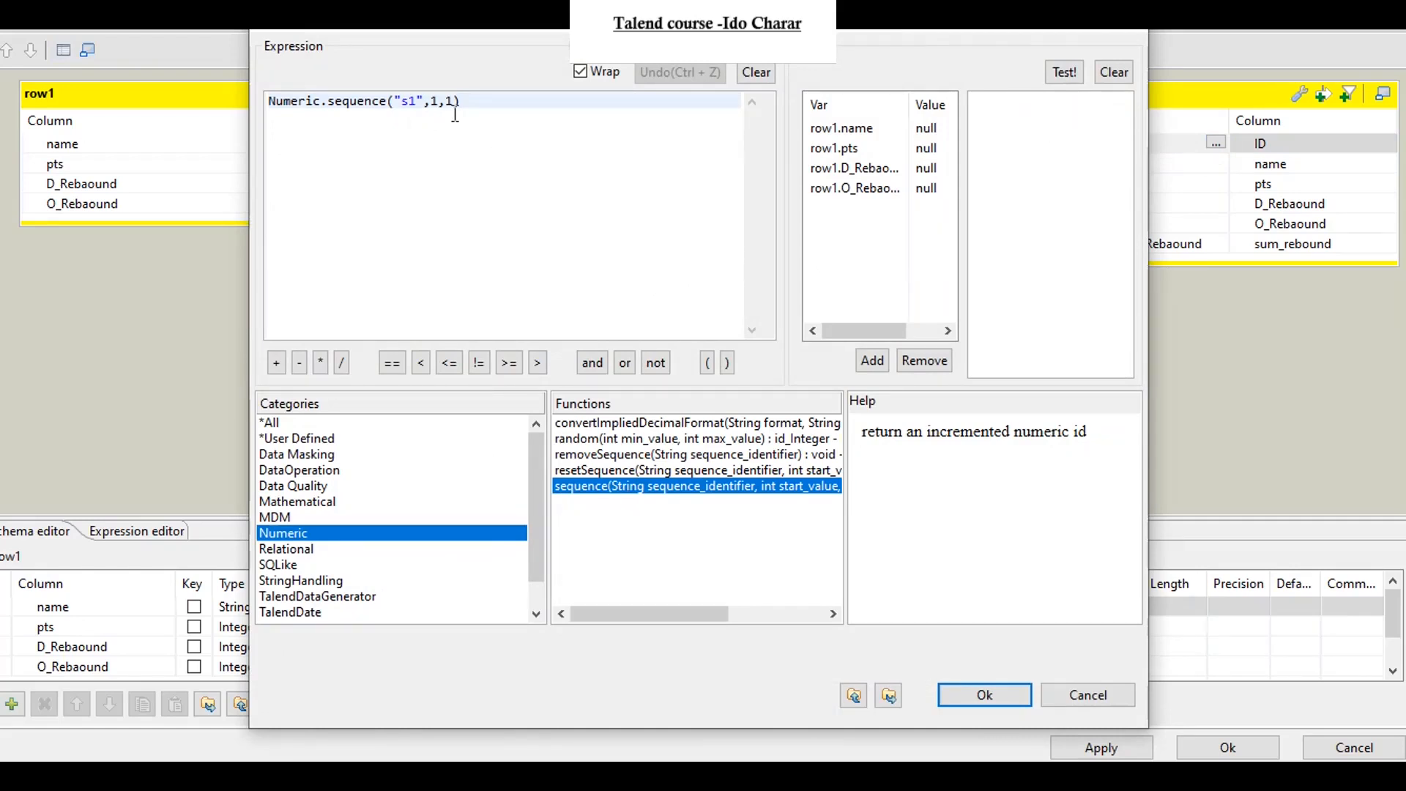
{"action": "left_click", "coordinate": [984, 696]}
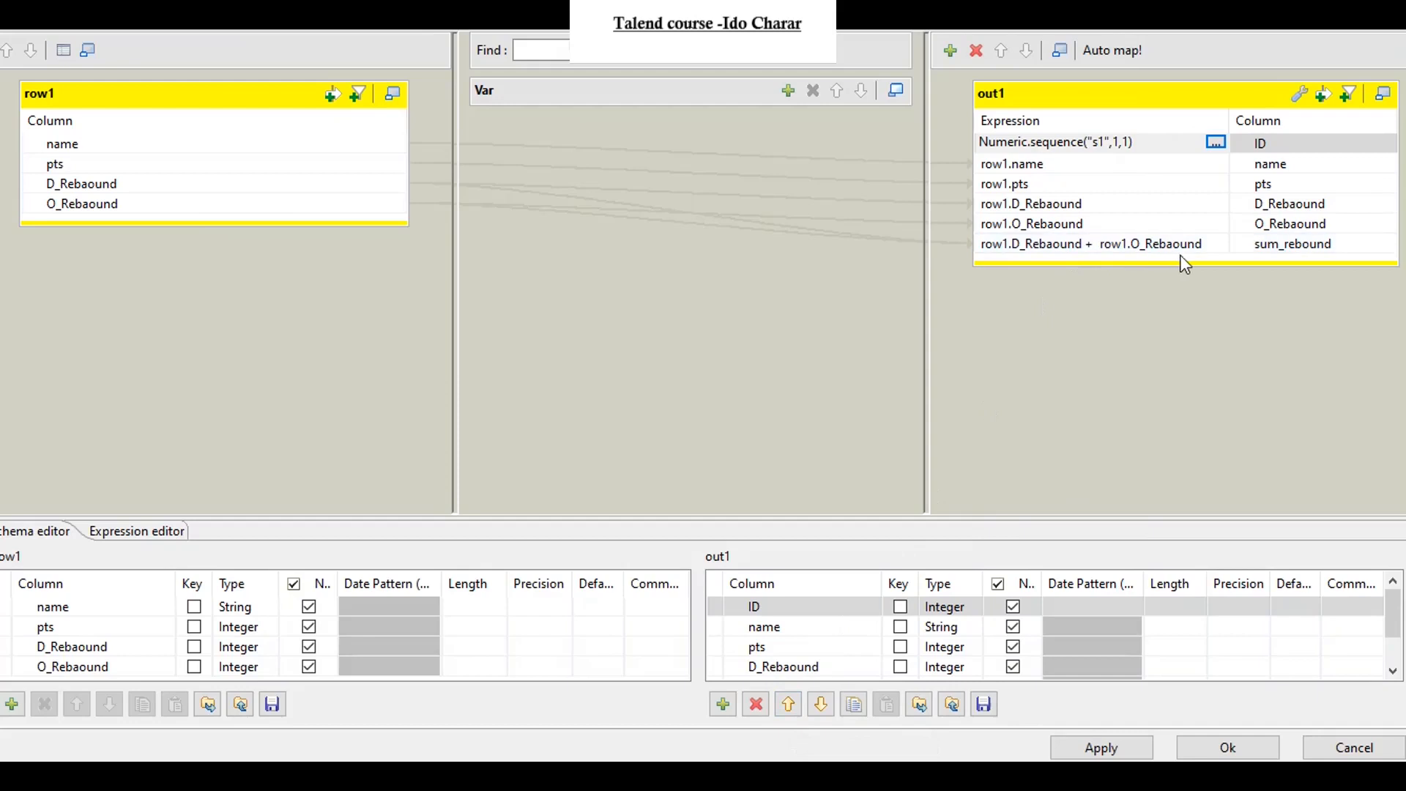
{"action": "left_click", "coordinate": [1082, 249]}
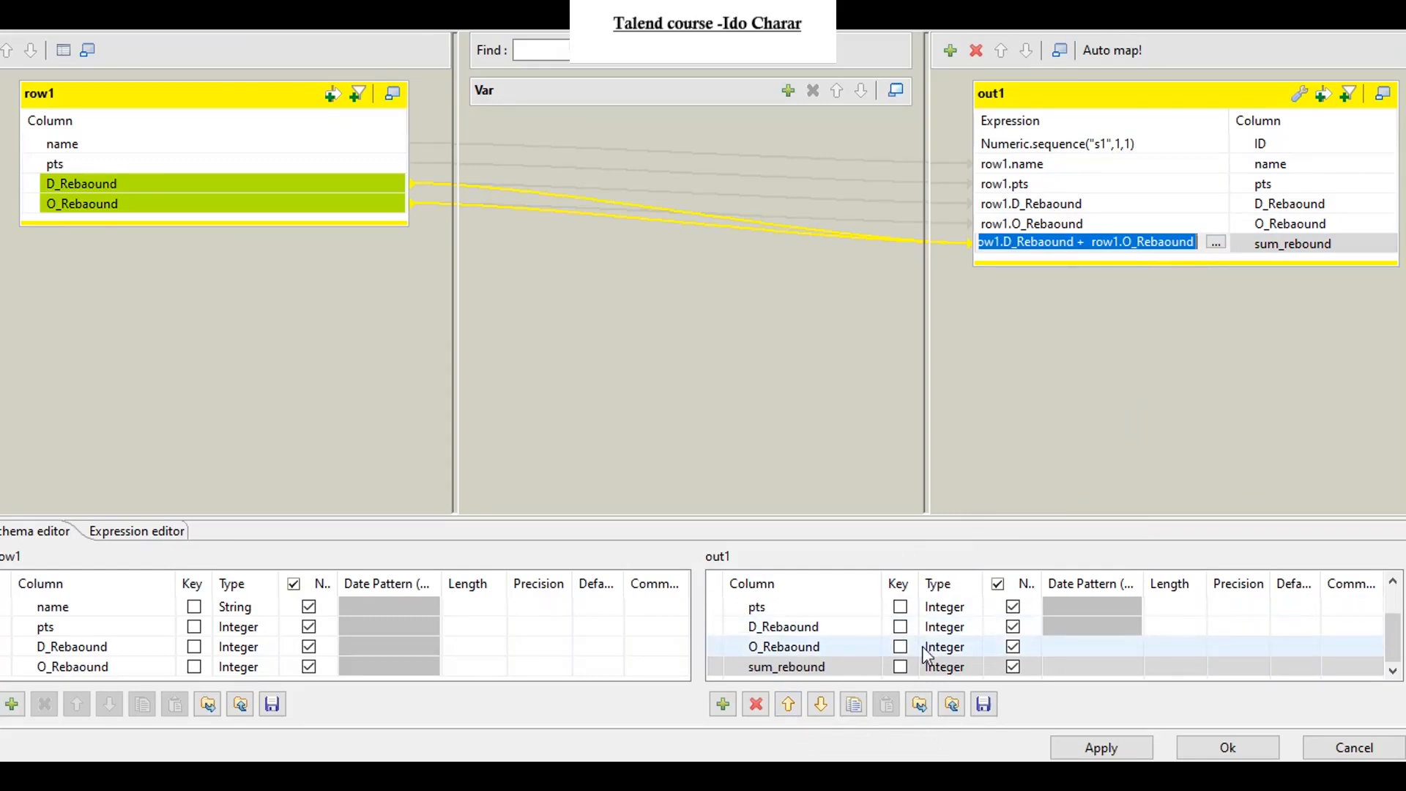
{"action": "scroll", "coordinate": [930, 657], "scroll_direction": "up", "scroll_amount": 1}
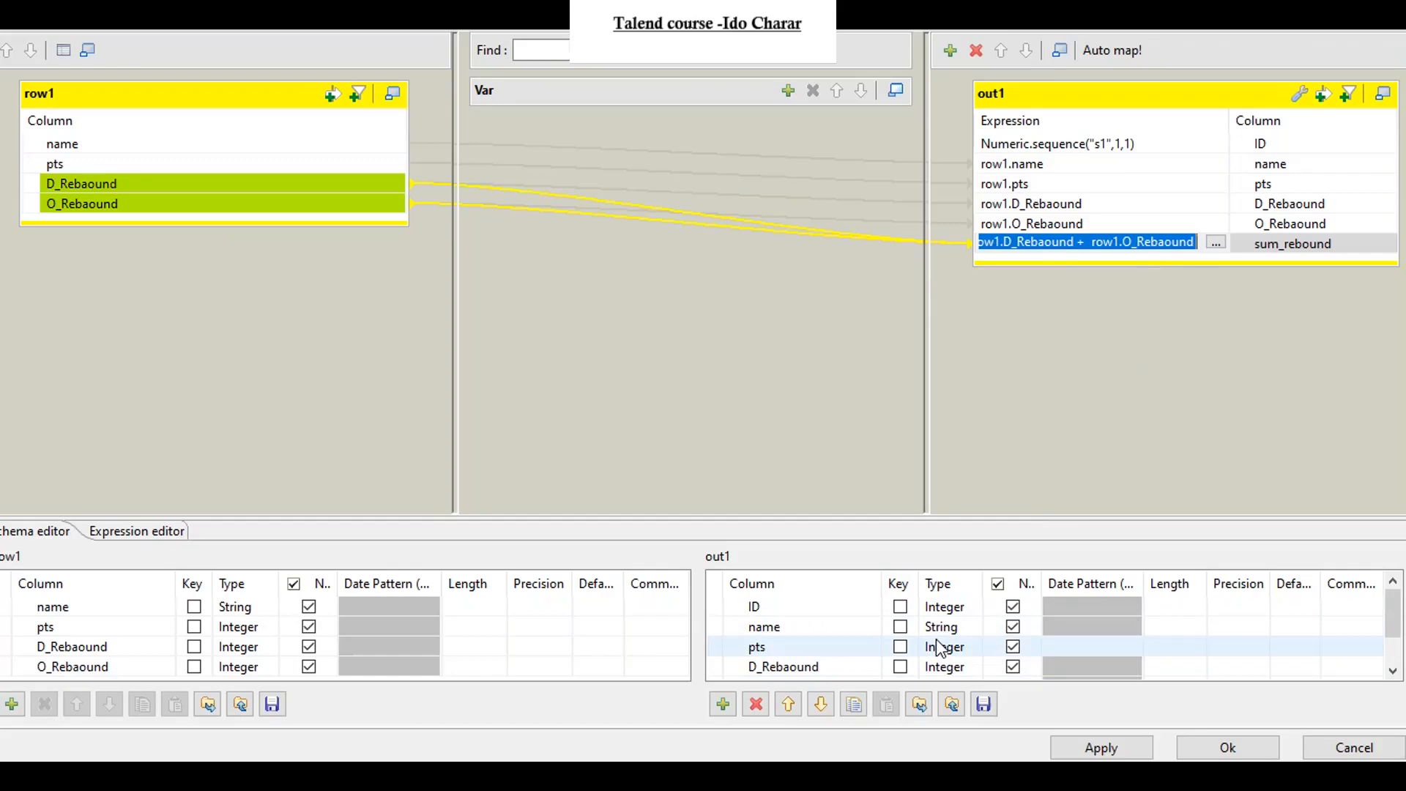
{"action": "left_click", "coordinate": [1224, 743]}
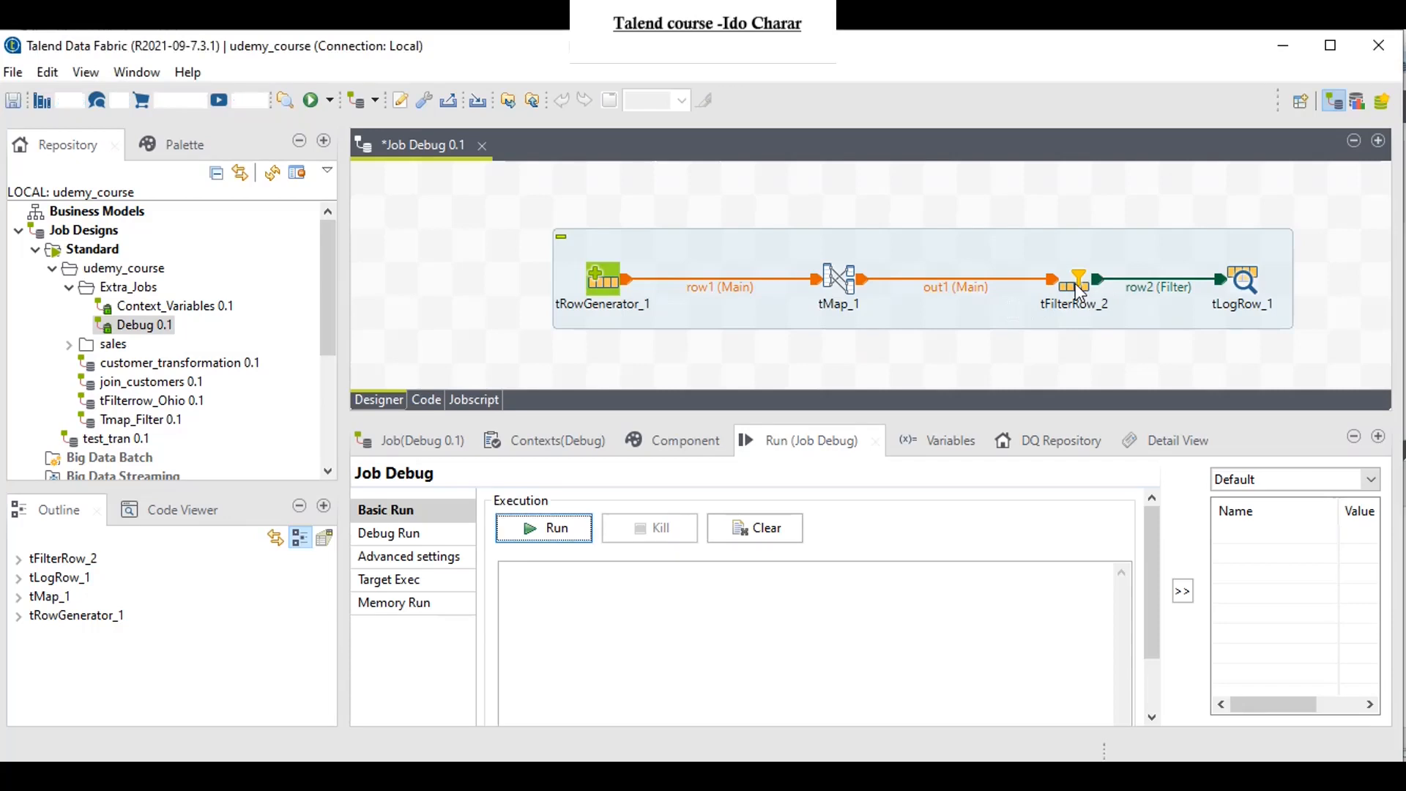
Step: Review the tFilterRow_2 conditions, sync the columns of tLogRow_1 and run the Debug job in Basic Run
{"action": "left_click", "coordinate": [1077, 290]}
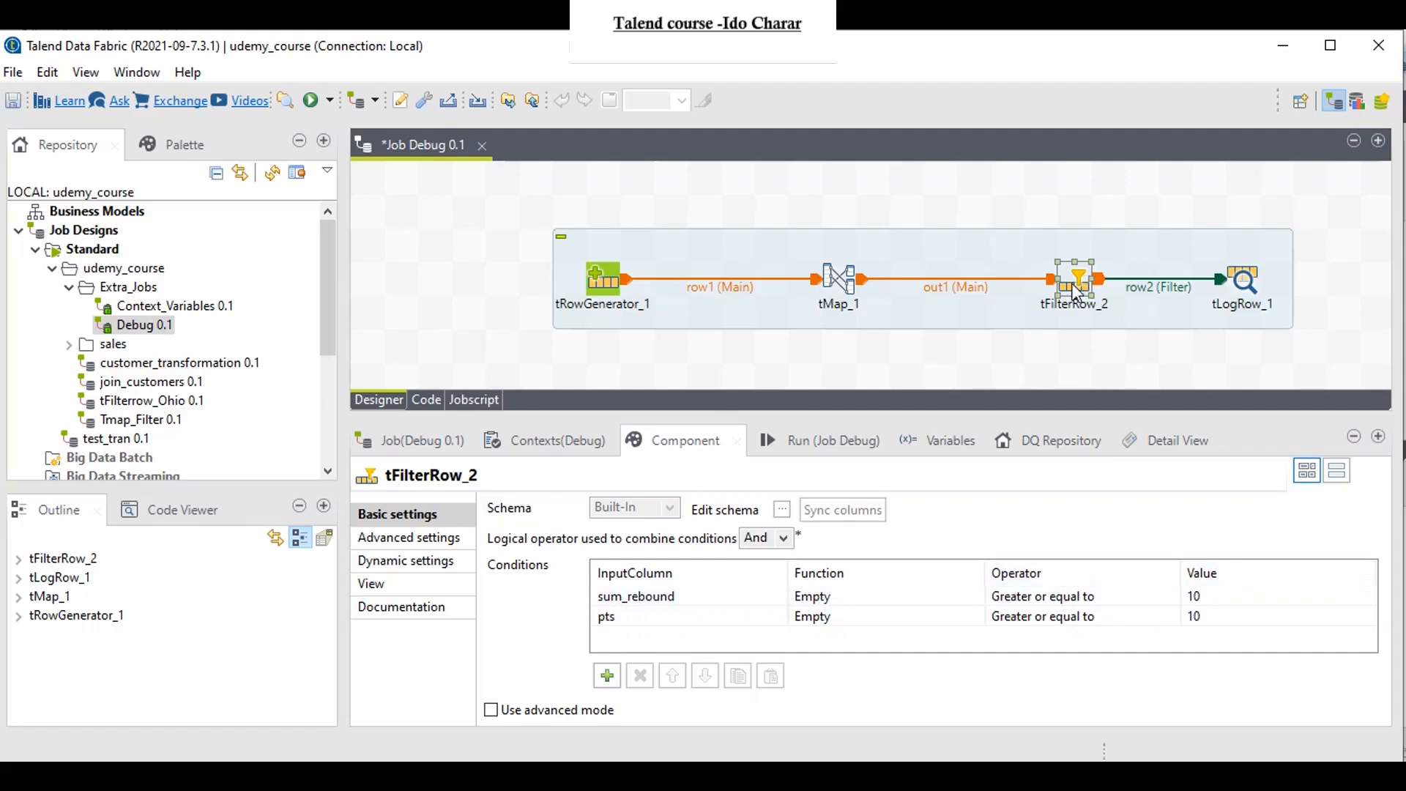
{"action": "left_click", "coordinate": [1248, 282]}
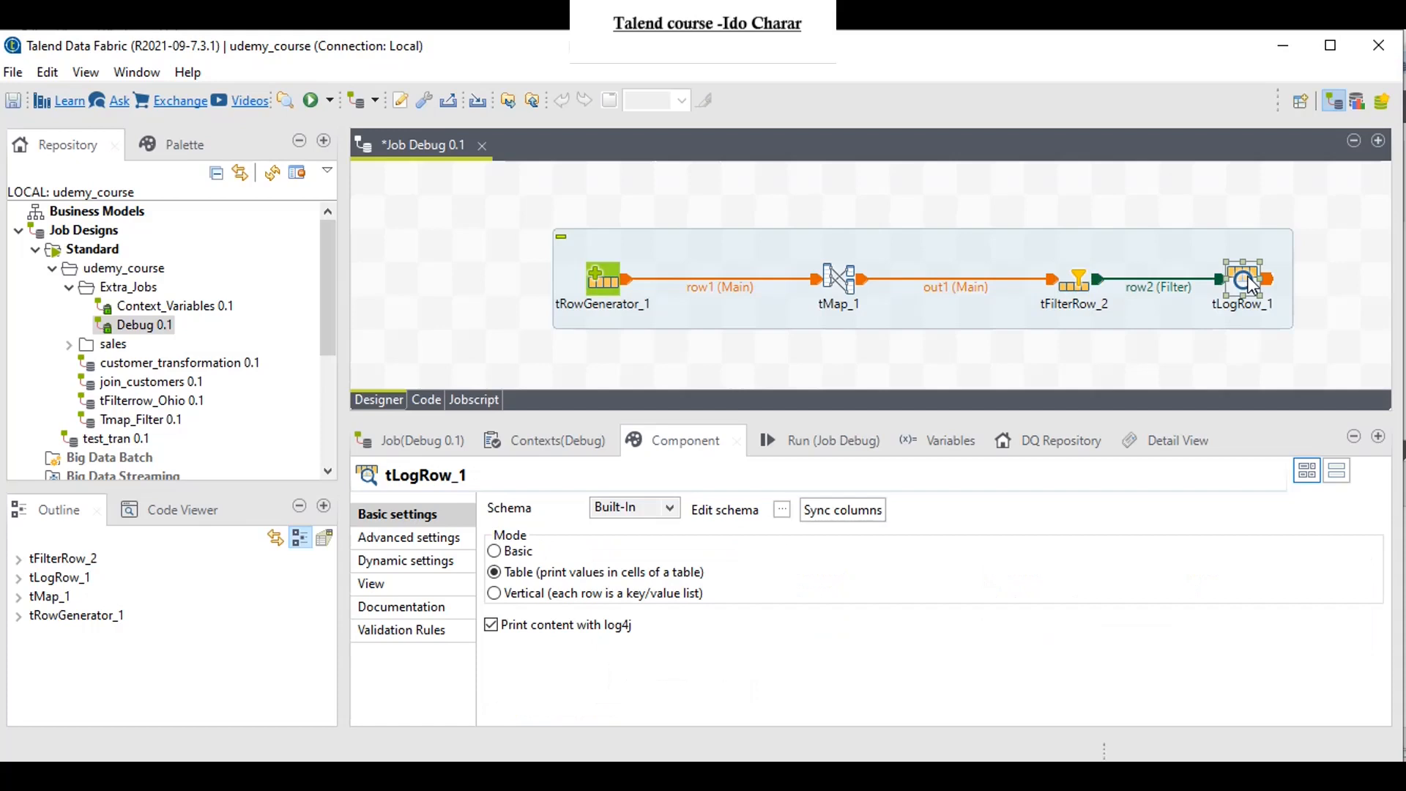
{"action": "left_click", "coordinate": [868, 509]}
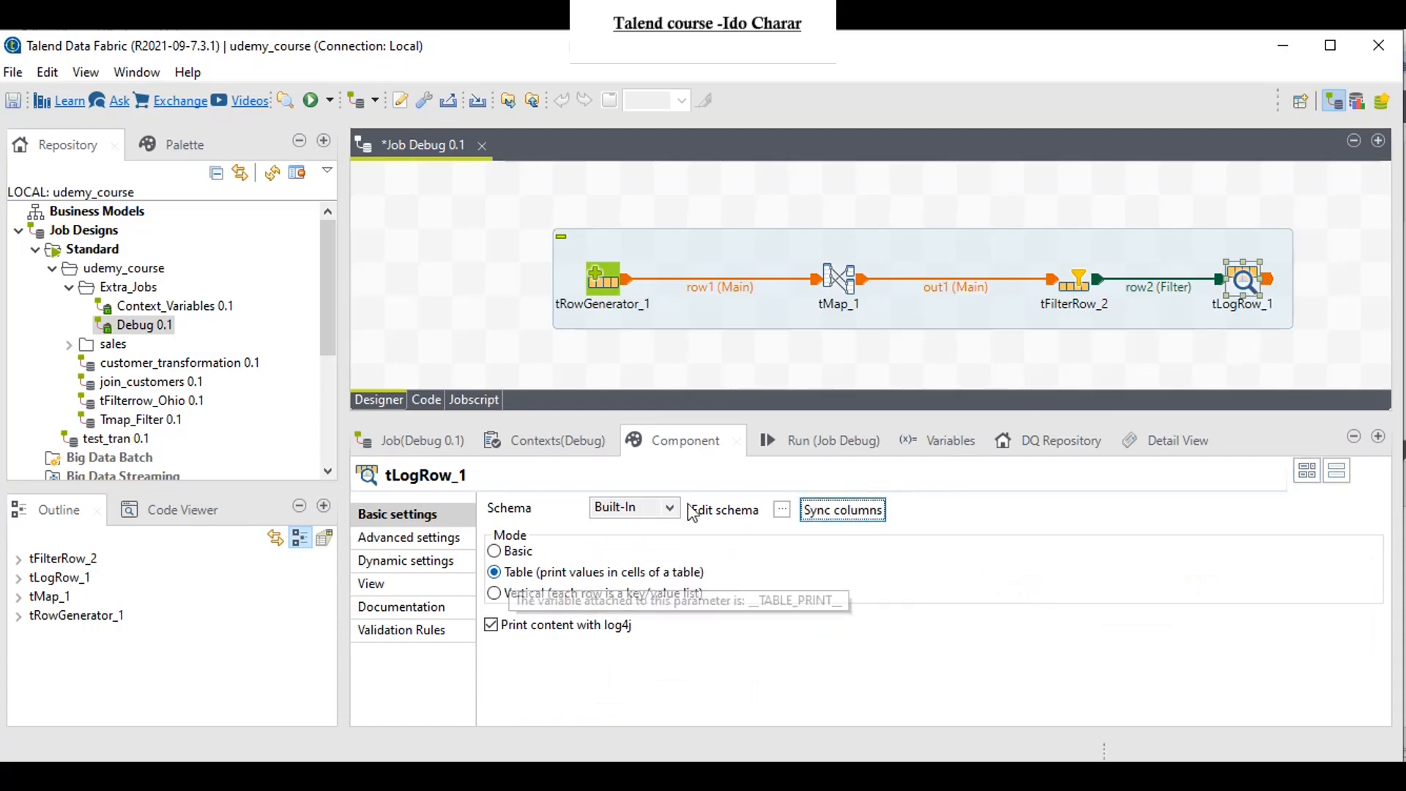
{"action": "left_click", "coordinate": [813, 440]}
{"action": "left_click", "coordinate": [526, 529]}
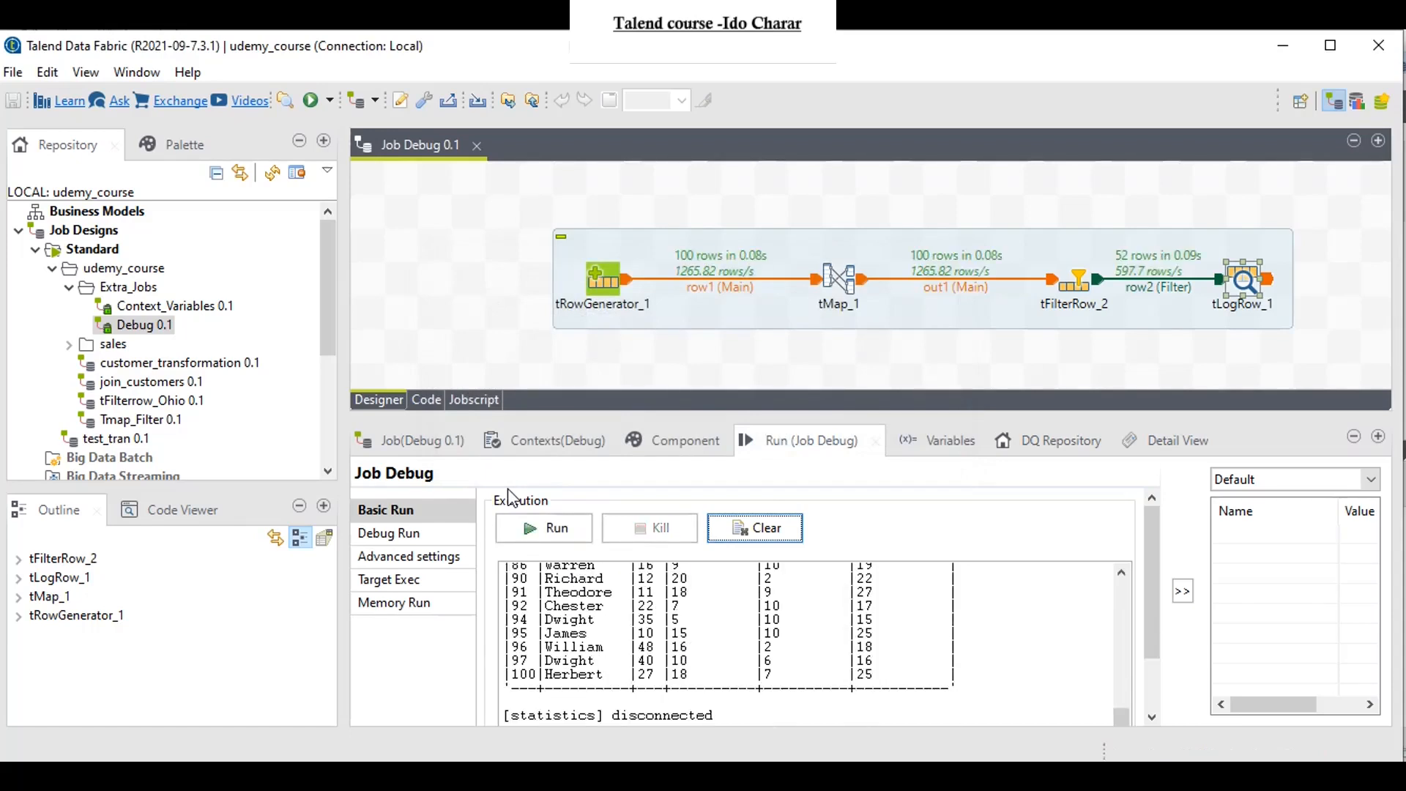
Step: Check the pts, sum_rebound and O_Rebaound values of the first row in the tLogRow_1 output
{"action": "scroll", "coordinate": [626, 633], "scroll_direction": "up", "scroll_amount": 15}
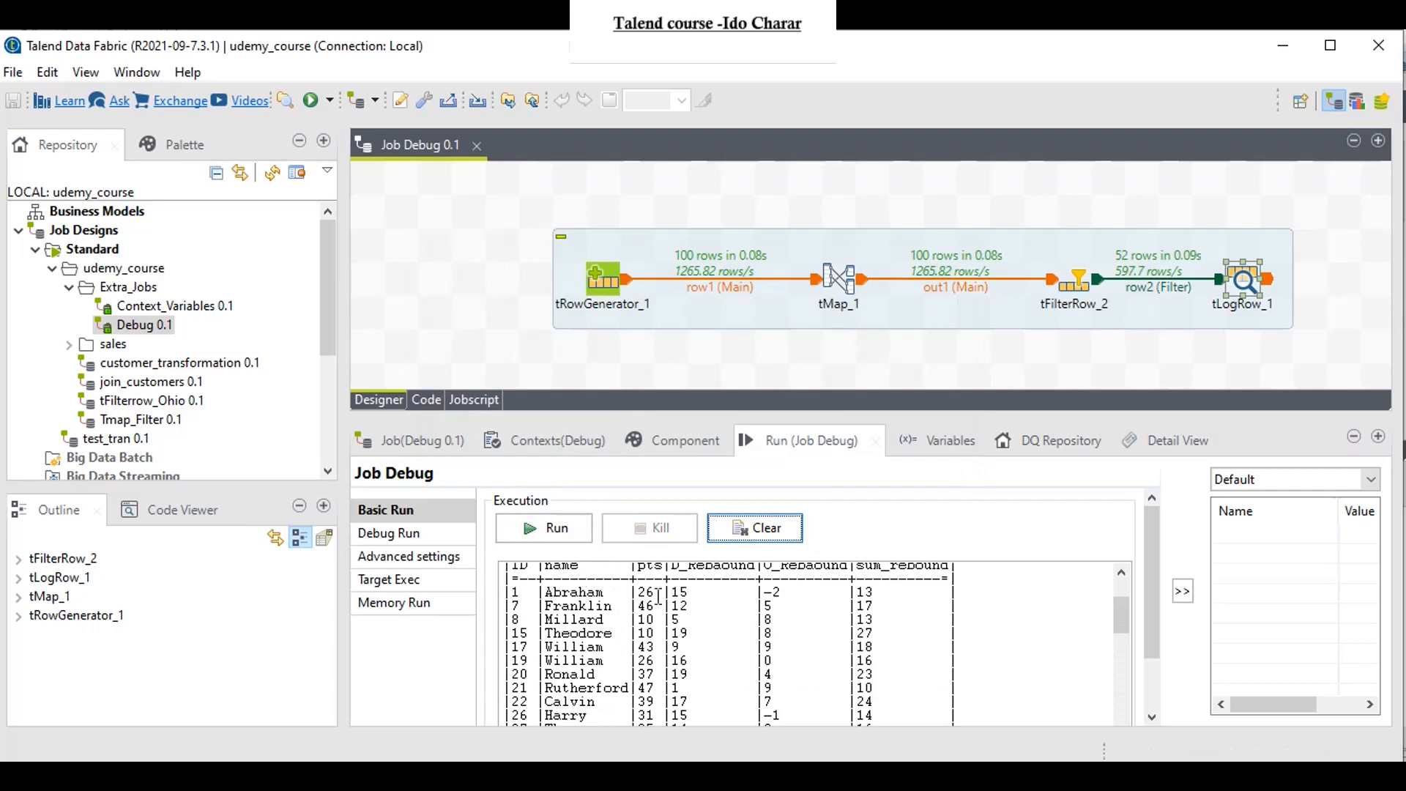
{"action": "left_click_drag", "start_coordinate": [637, 592], "coordinate": [654, 591]}
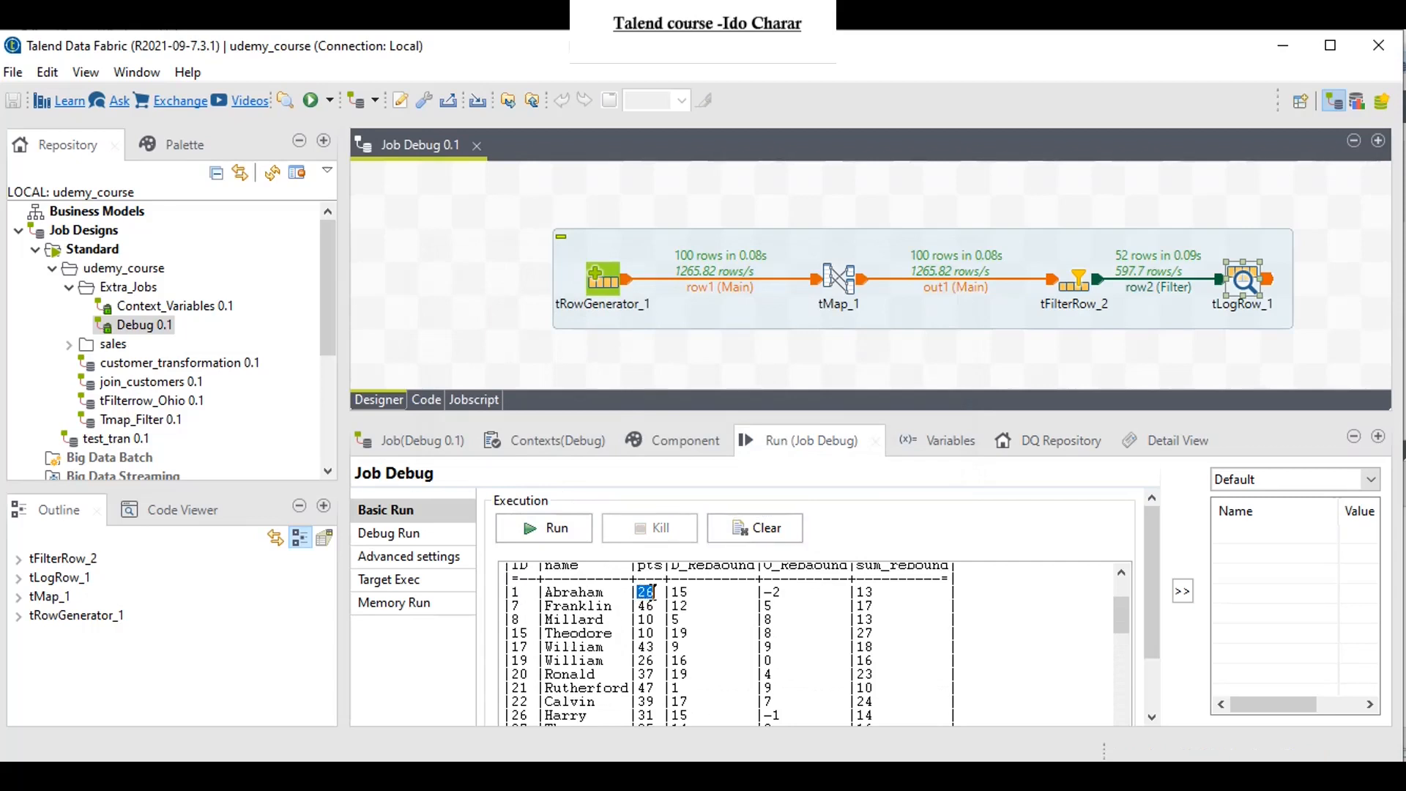
{"action": "left_click_drag", "start_coordinate": [854, 592], "coordinate": [879, 591]}
{"action": "left_click", "coordinate": [787, 591]}
{"action": "left_click_drag", "start_coordinate": [788, 592], "coordinate": [764, 592]}
{"action": "scroll", "coordinate": [754, 615], "scroll_direction": "up", "scroll_amount": 1}
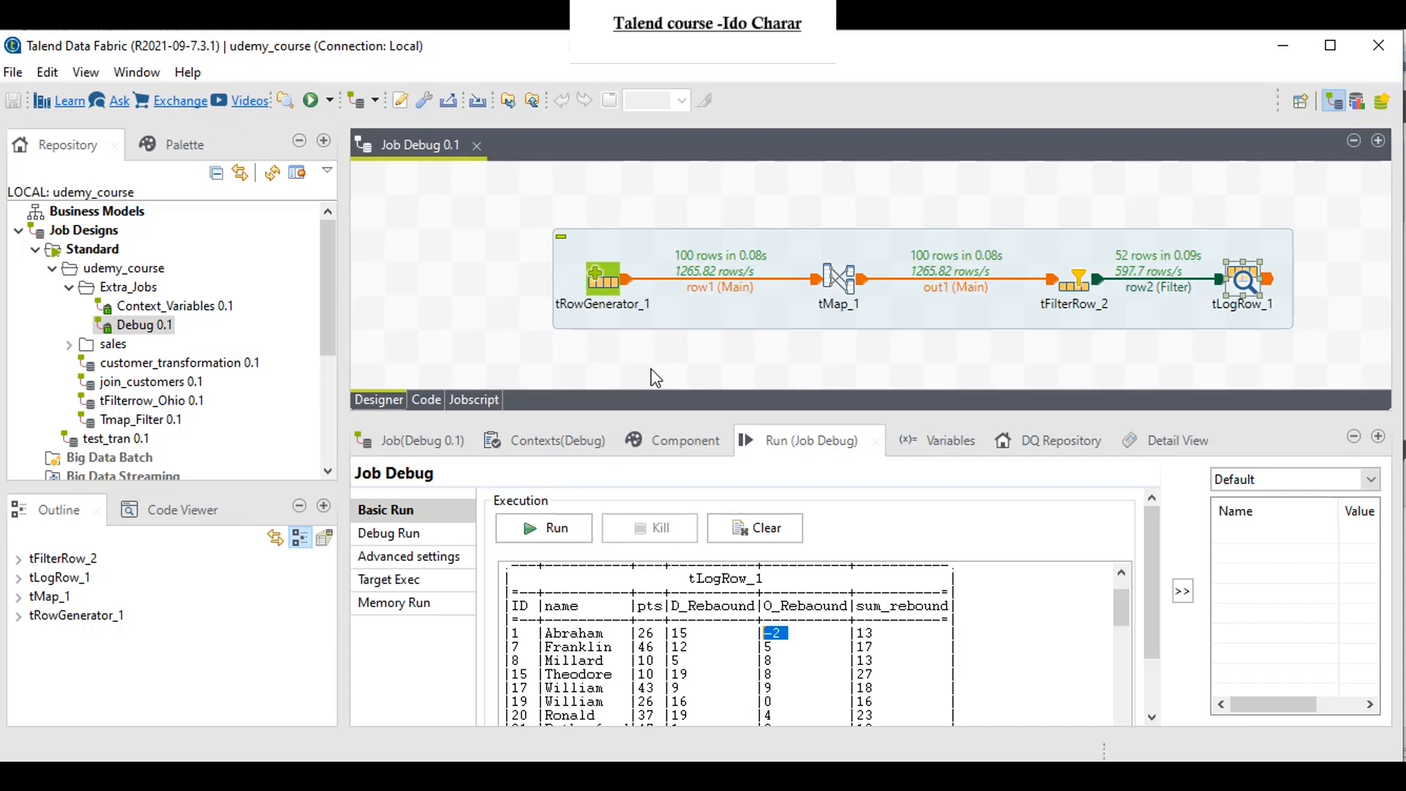
Step: Switch the job to Debug Run and check which debug modes are available
{"action": "left_click", "coordinate": [411, 537]}
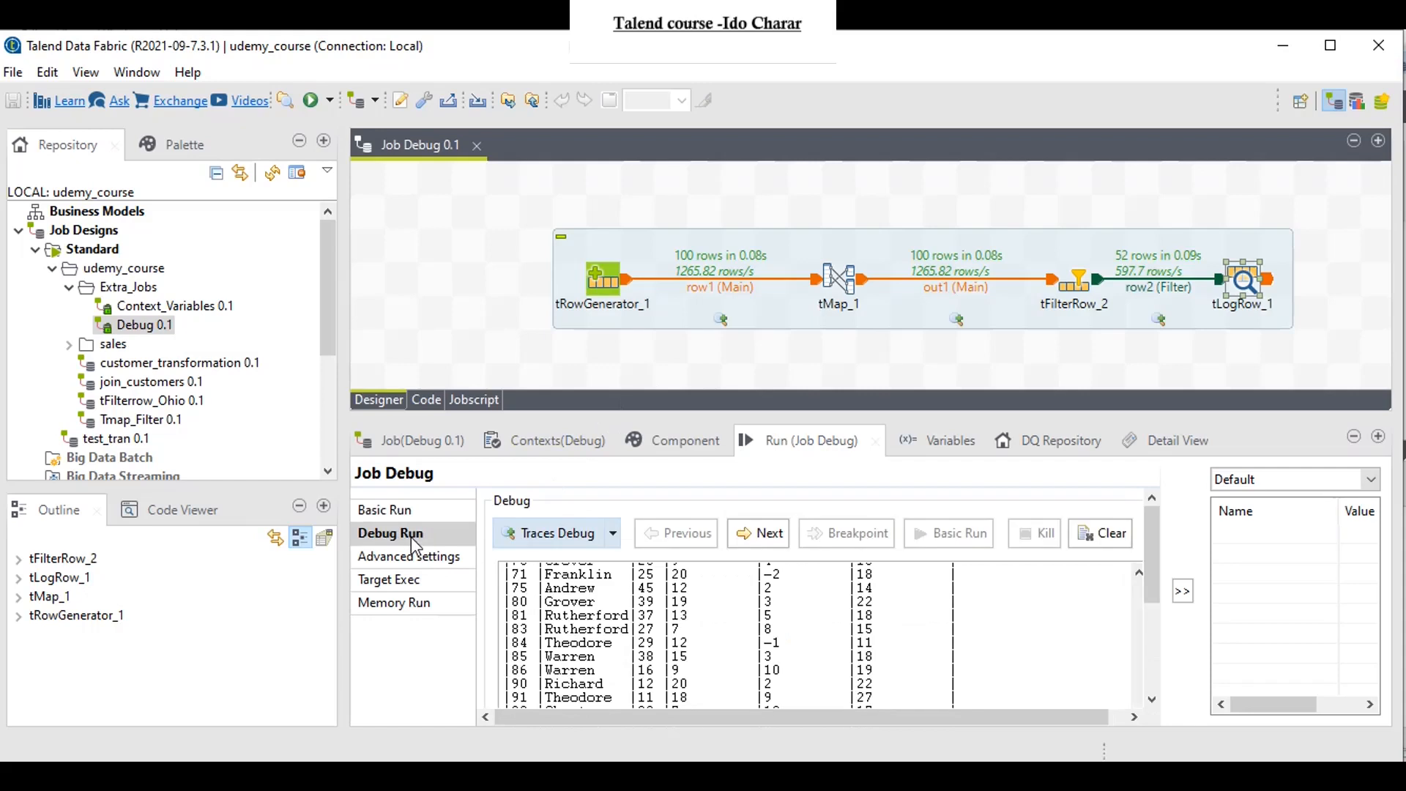
{"action": "left_click", "coordinate": [613, 533]}
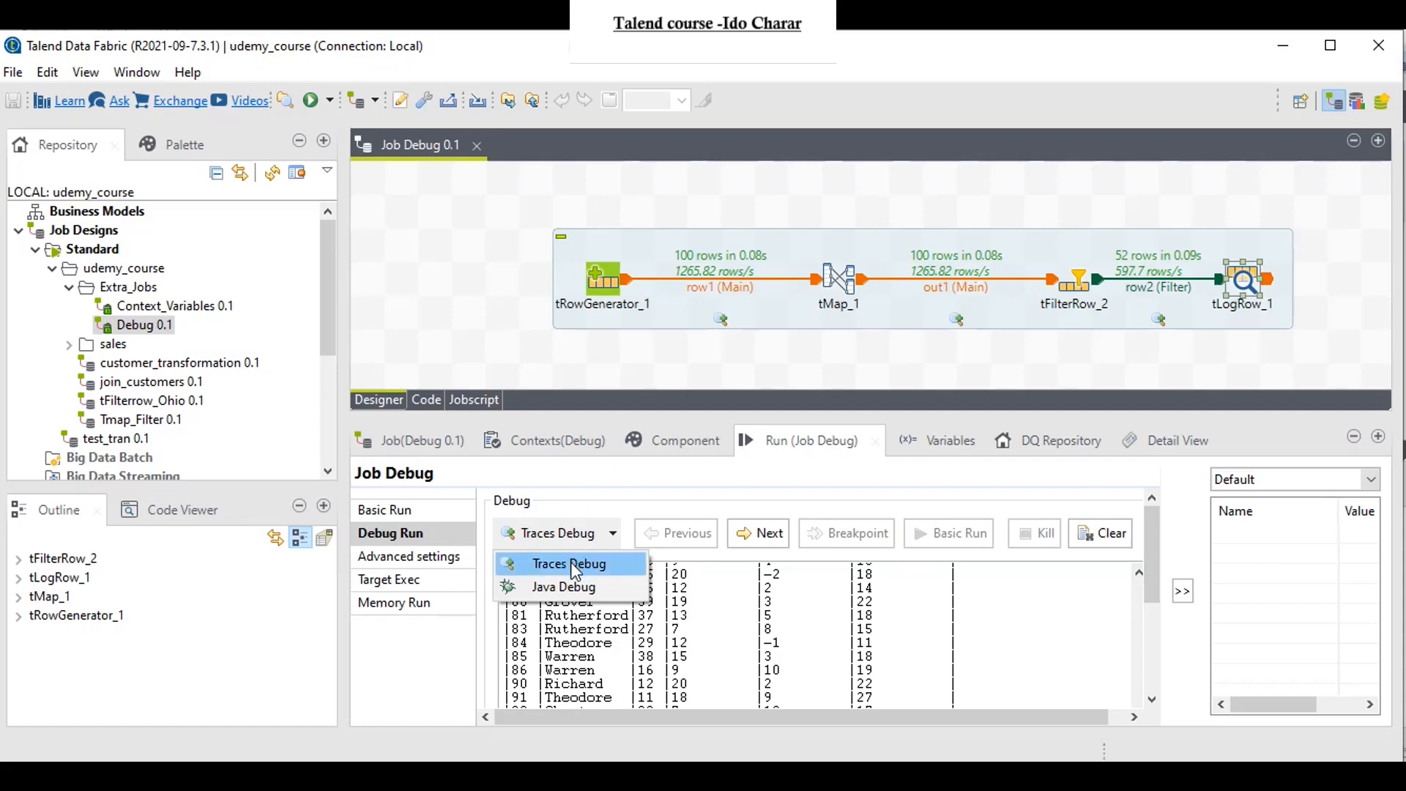
{"action": "left_click", "coordinate": [580, 497]}
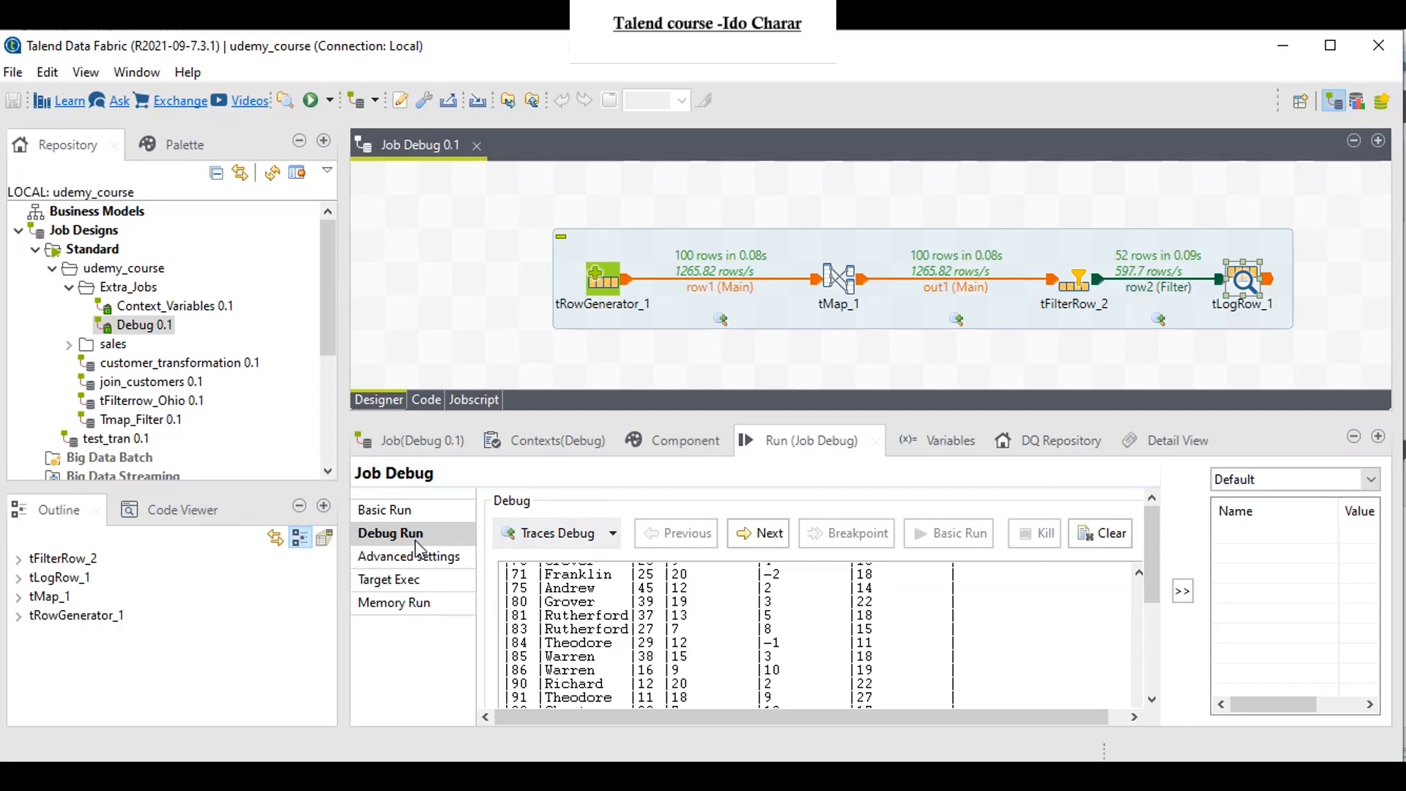
Step: Set up the row1 traces with name, pts, D_Rebaound and O_Rebaound selected, and view the connection's other trace options
{"action": "double_click", "coordinate": [720, 320]}
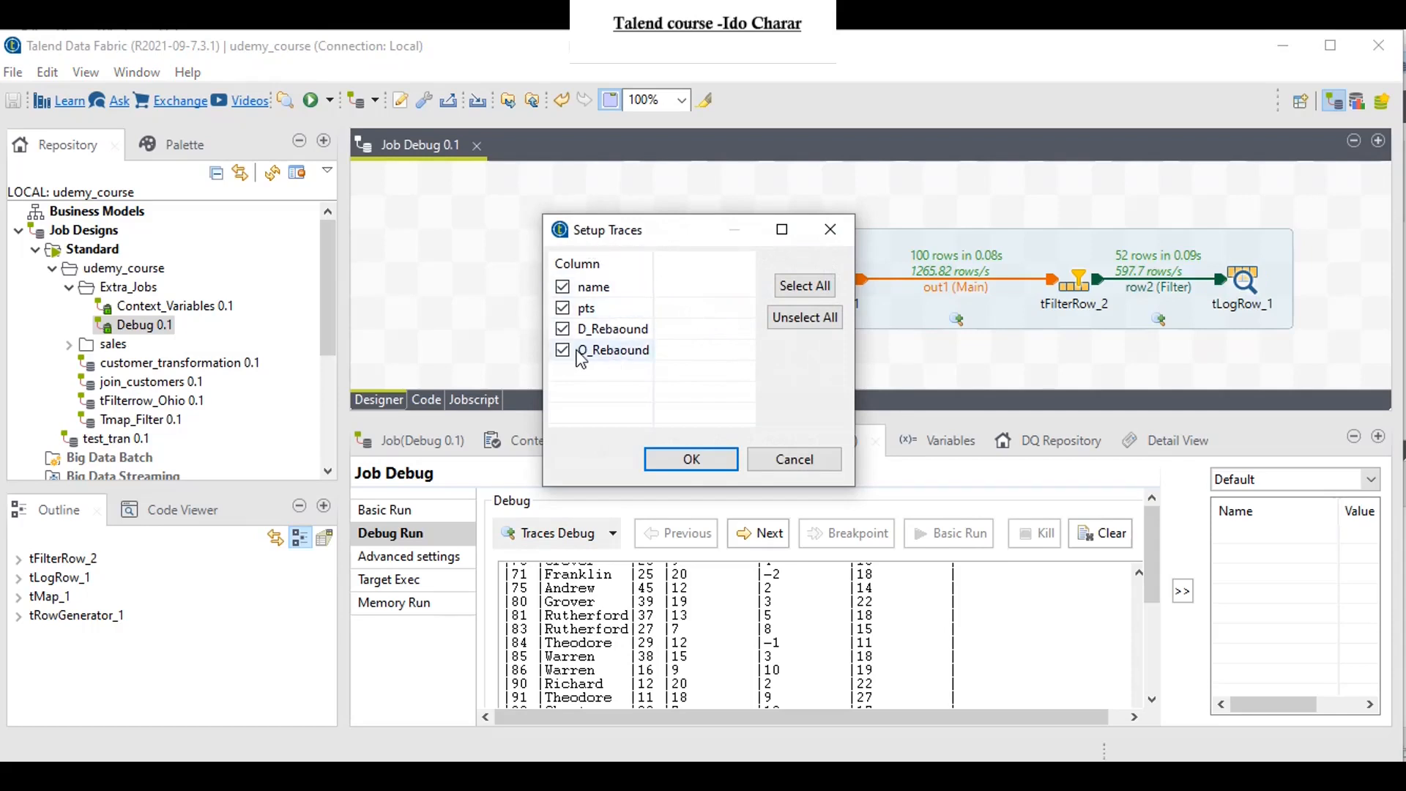
{"action": "left_click", "coordinate": [688, 460]}
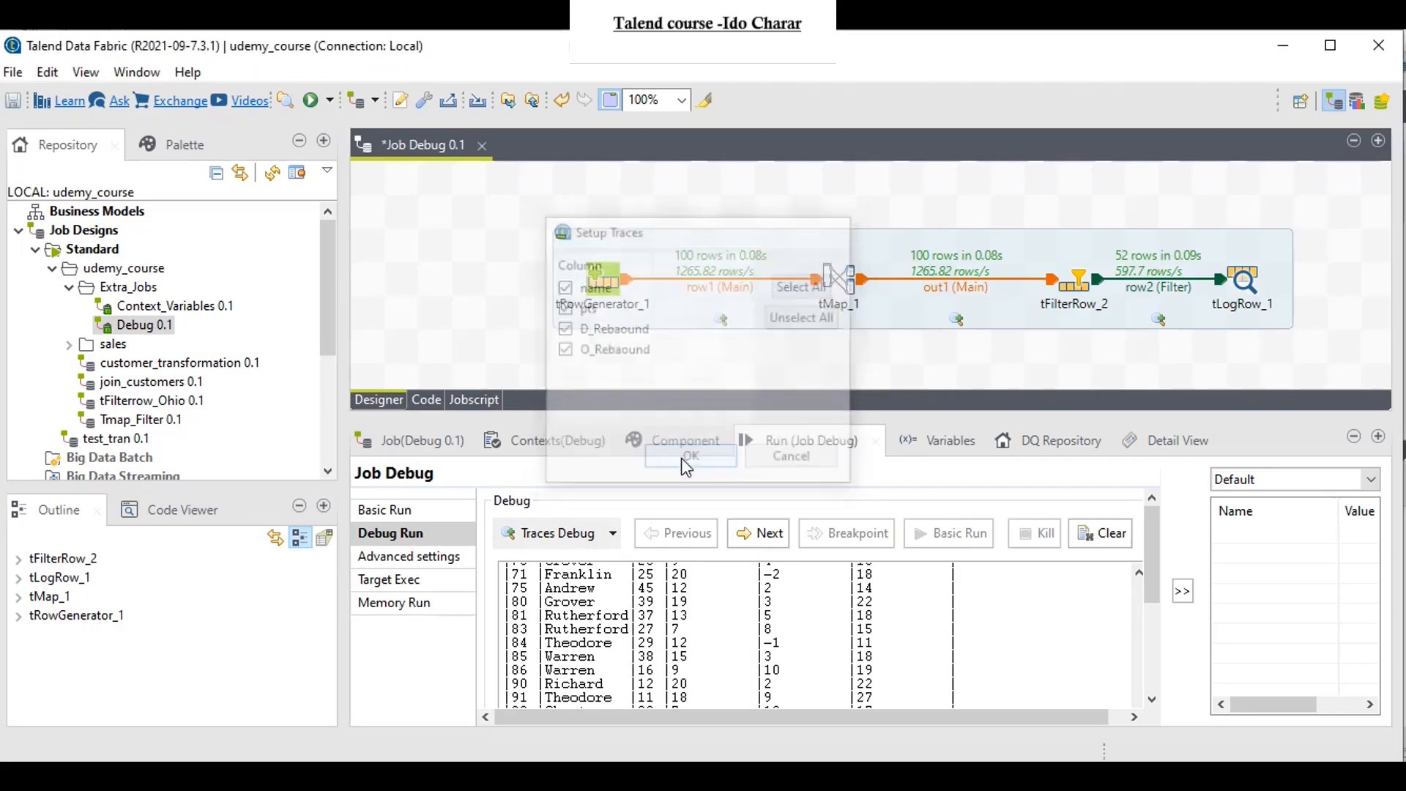
{"action": "right_click", "coordinate": [720, 320]}
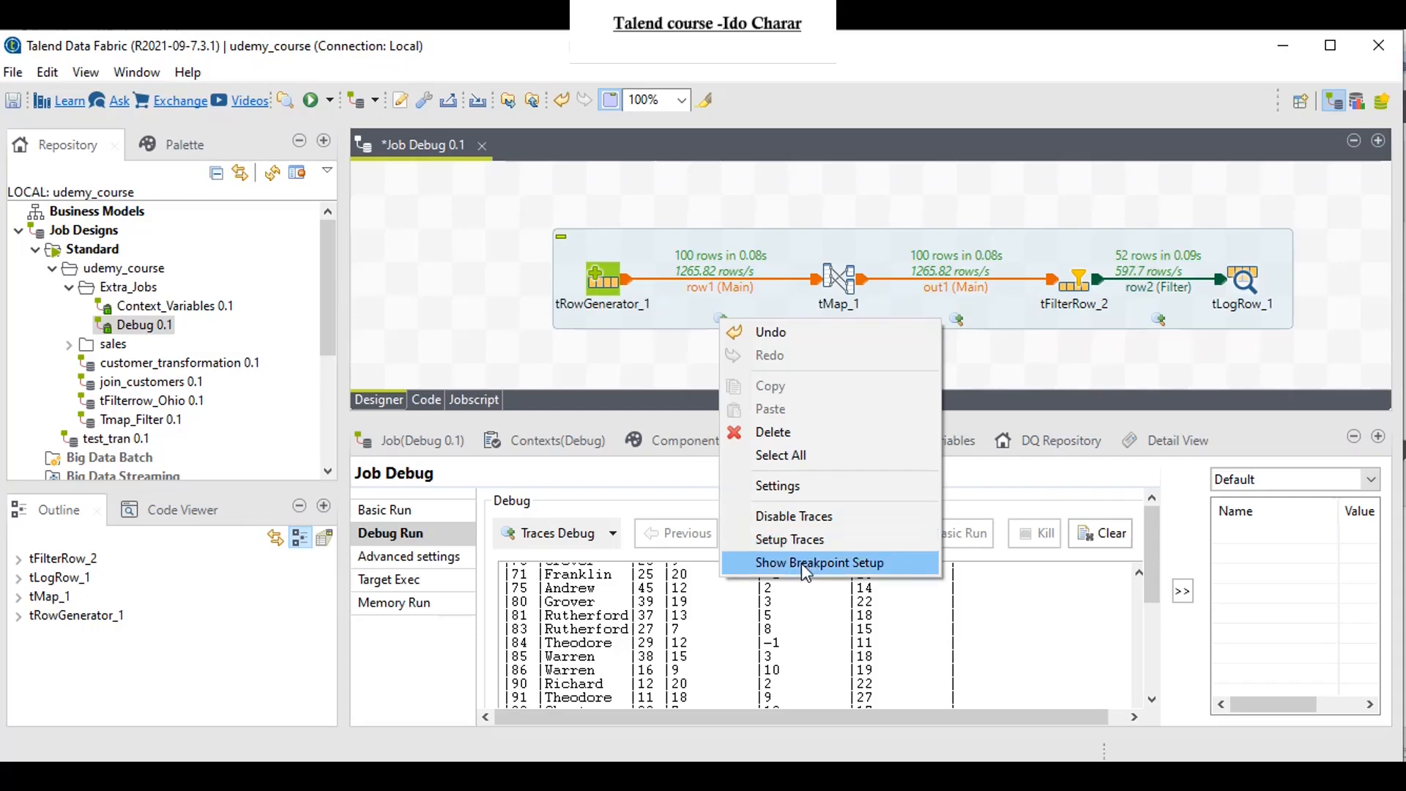
{"action": "left_click", "coordinate": [983, 375]}
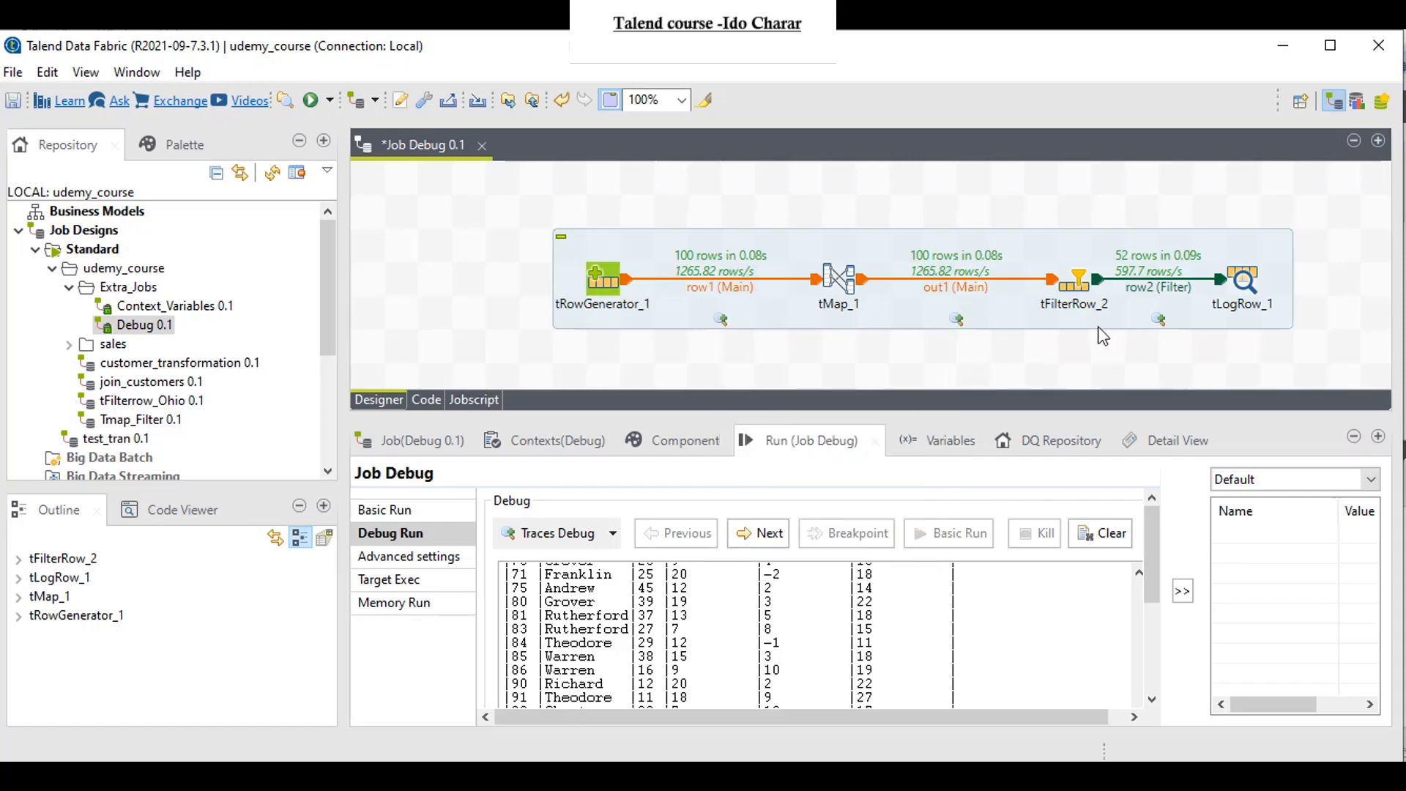
Step: Exclude sum_rebound from the traces on the row2 filter connection and disable traces on the out1 connection
{"action": "right_click", "coordinate": [1159, 320]}
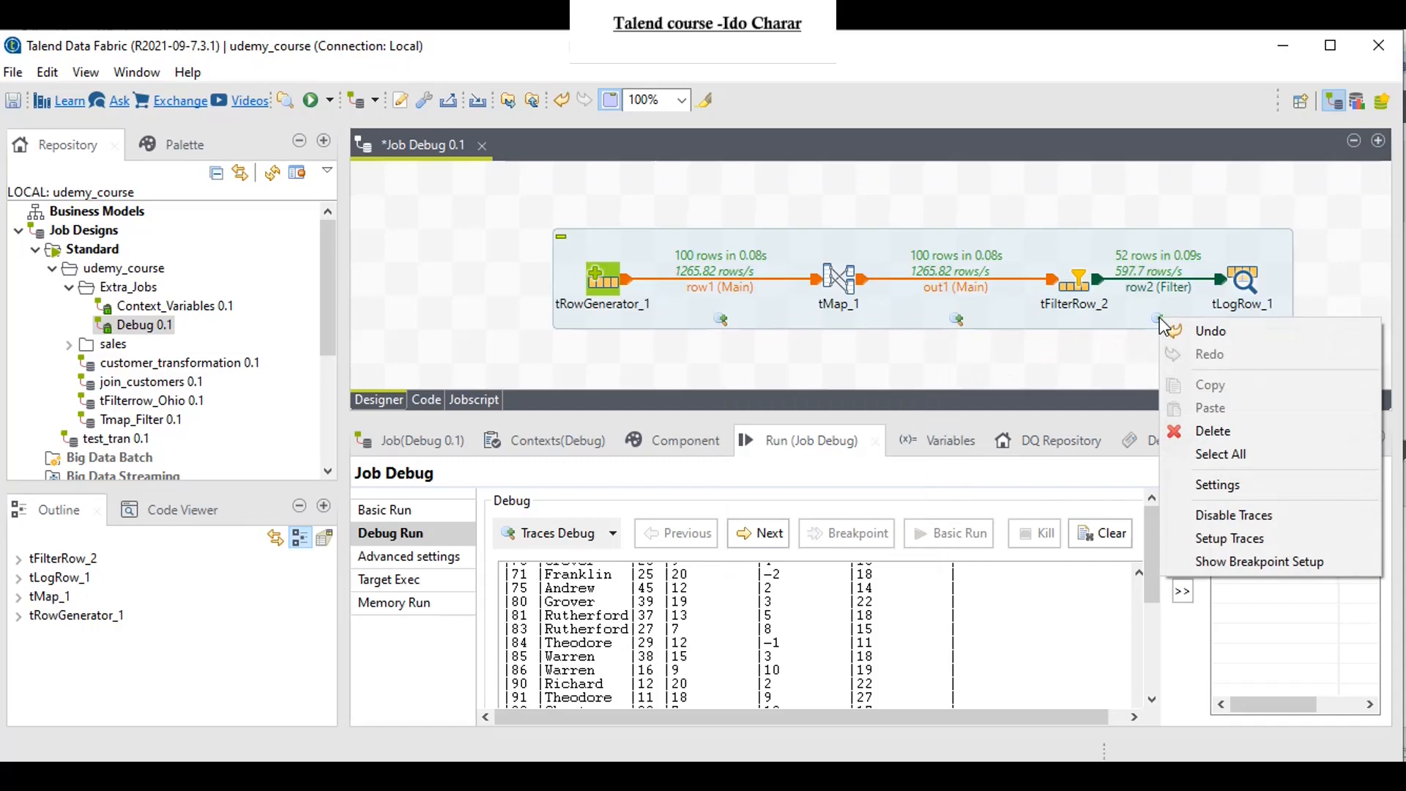
{"action": "left_click", "coordinate": [1246, 541]}
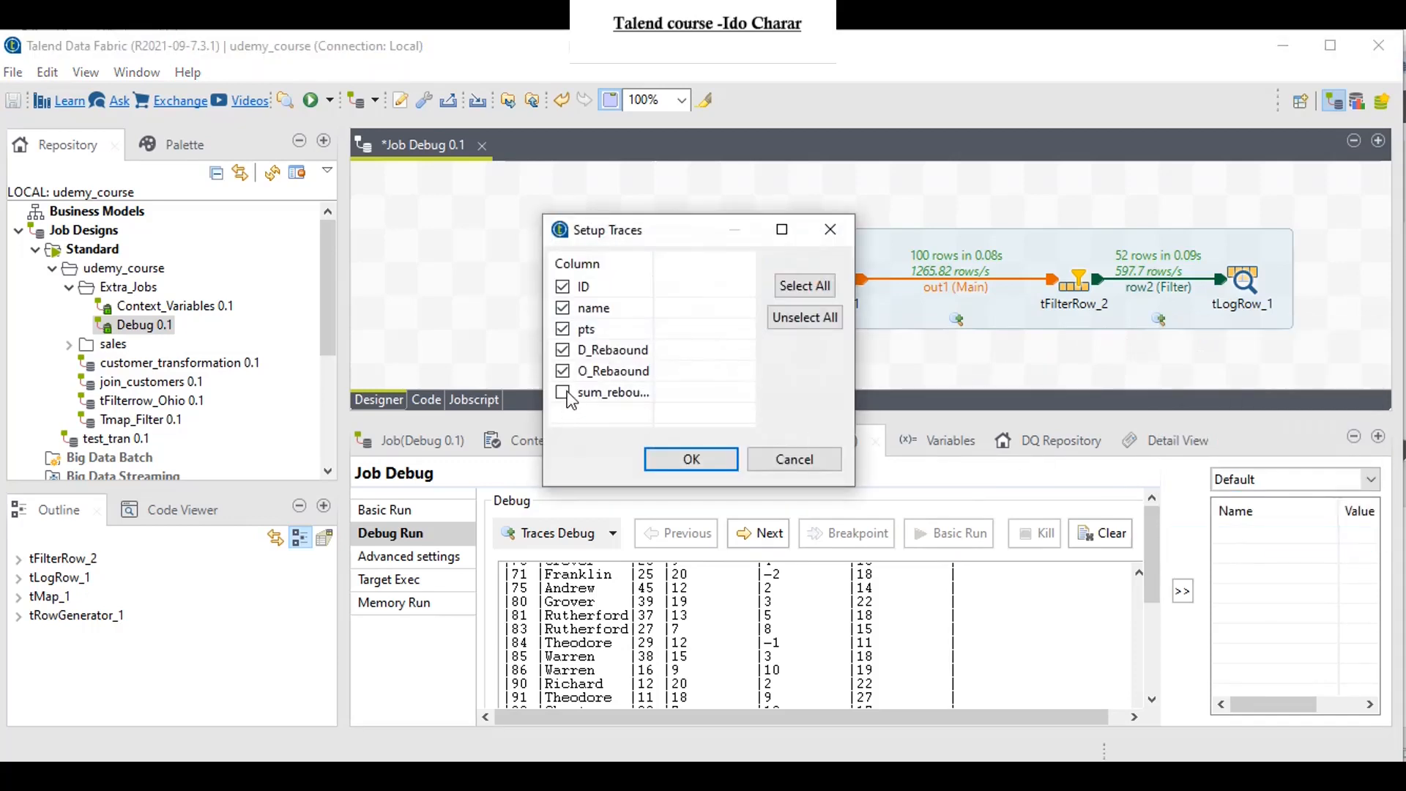
{"action": "left_click", "coordinate": [691, 459]}
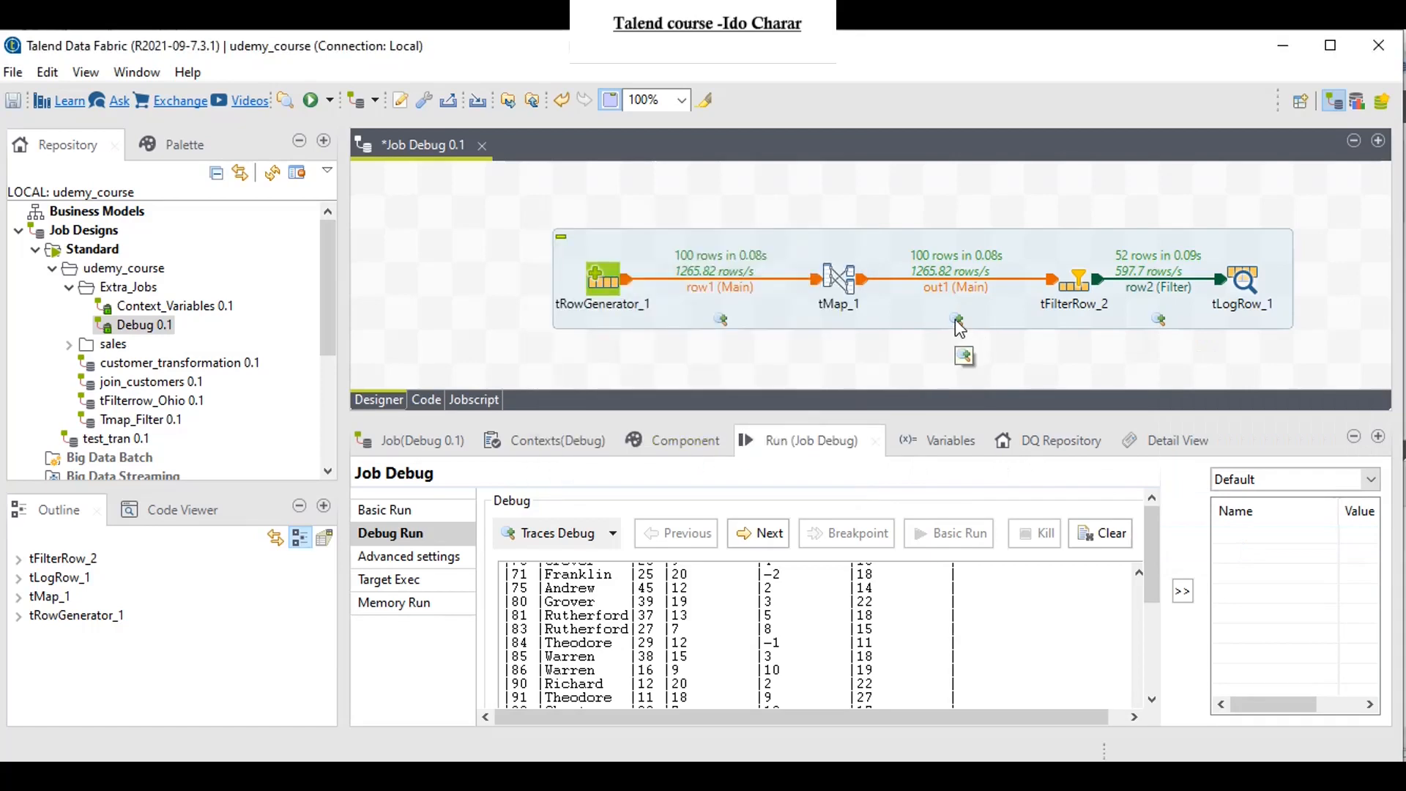
{"action": "right_click", "coordinate": [958, 328]}
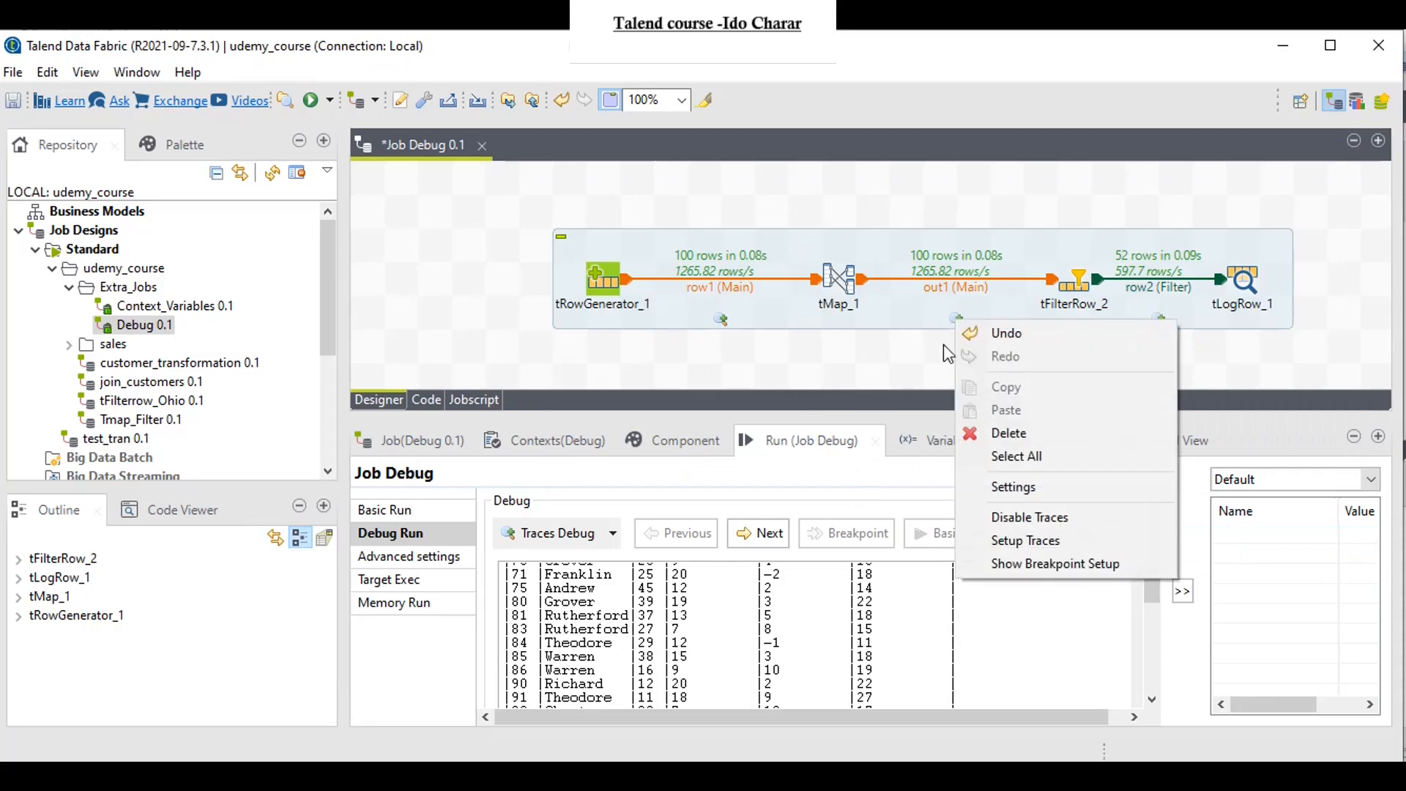
{"action": "left_click", "coordinate": [1003, 518]}
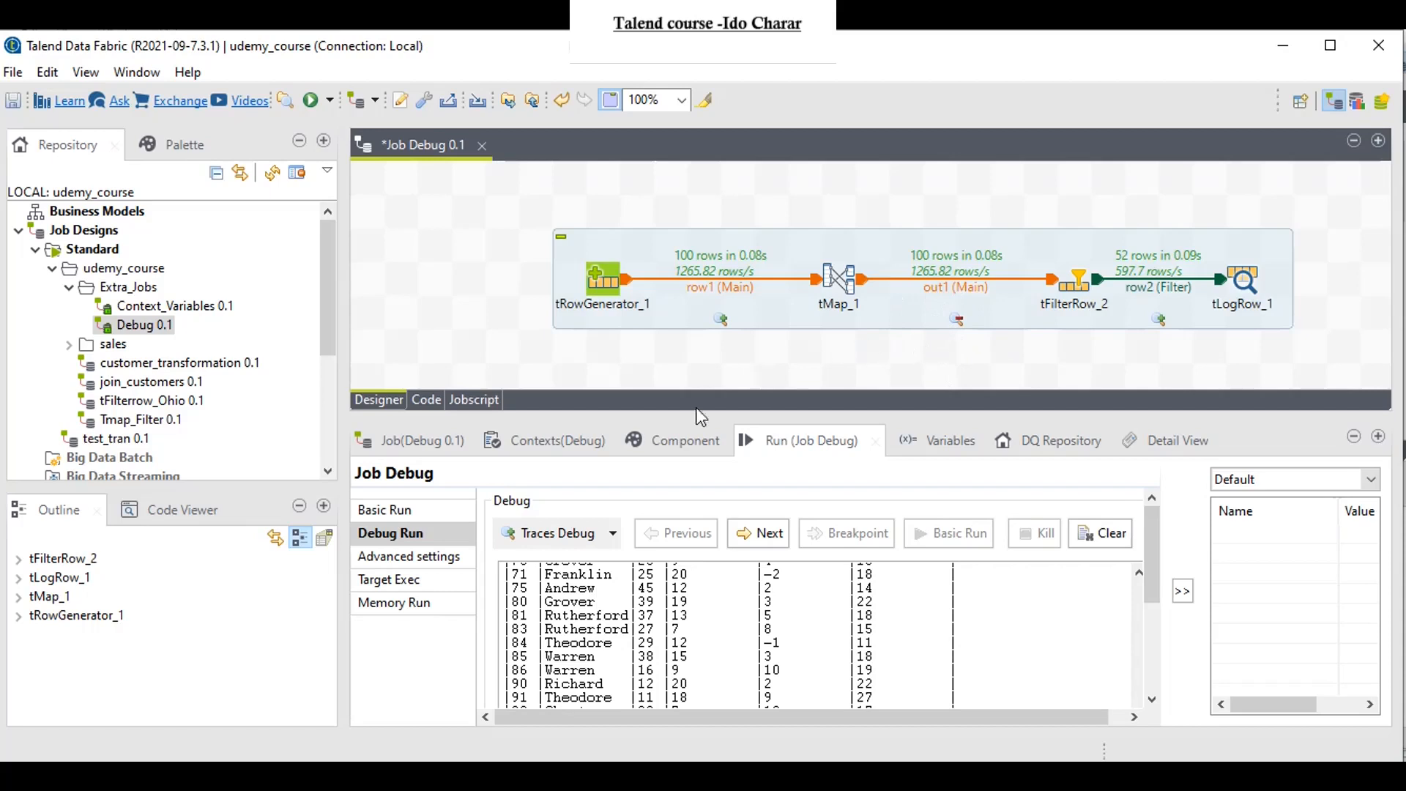
Step: Start a Traces Debug run of the job, pause and kill it, and clear the run output
{"action": "left_click", "coordinate": [560, 533]}
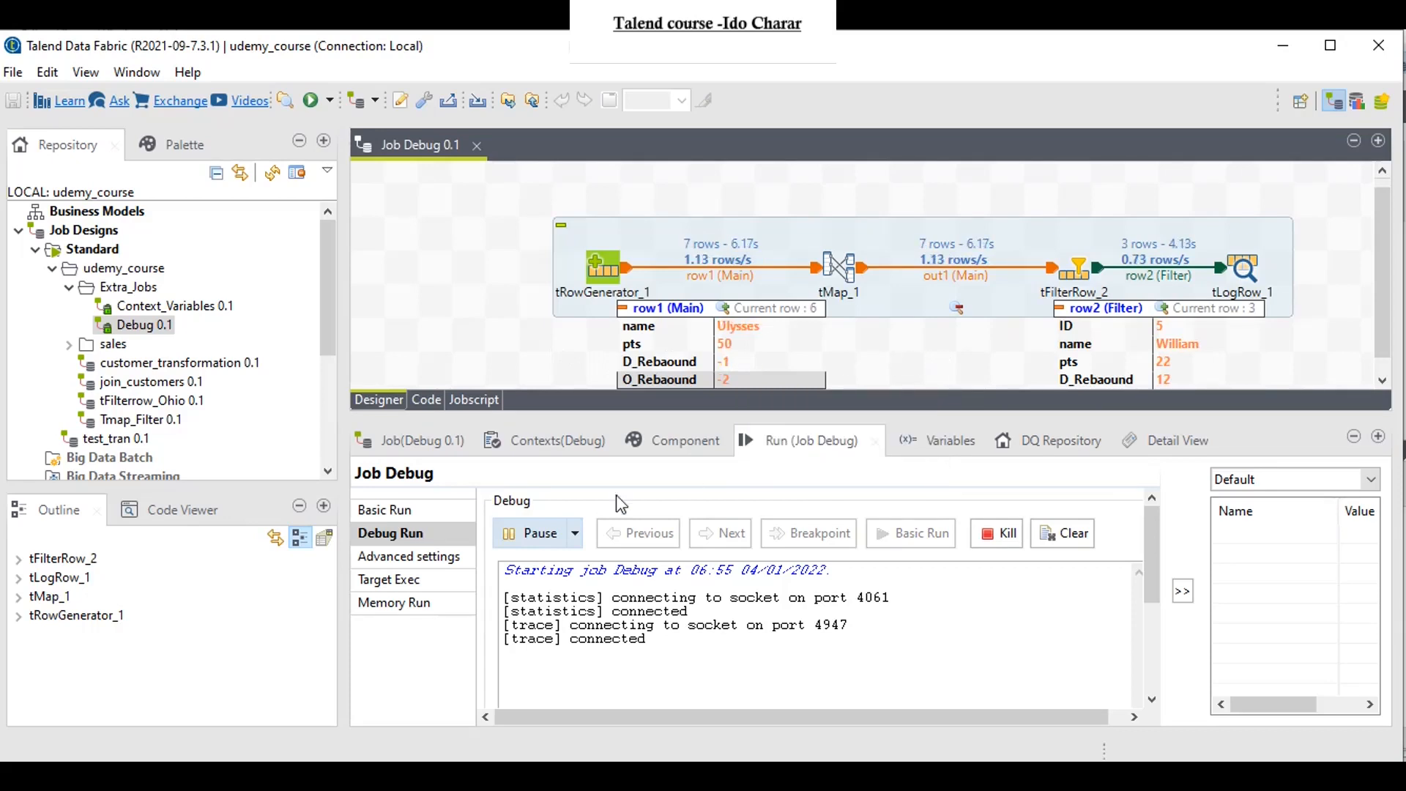
{"action": "left_click", "coordinate": [539, 542]}
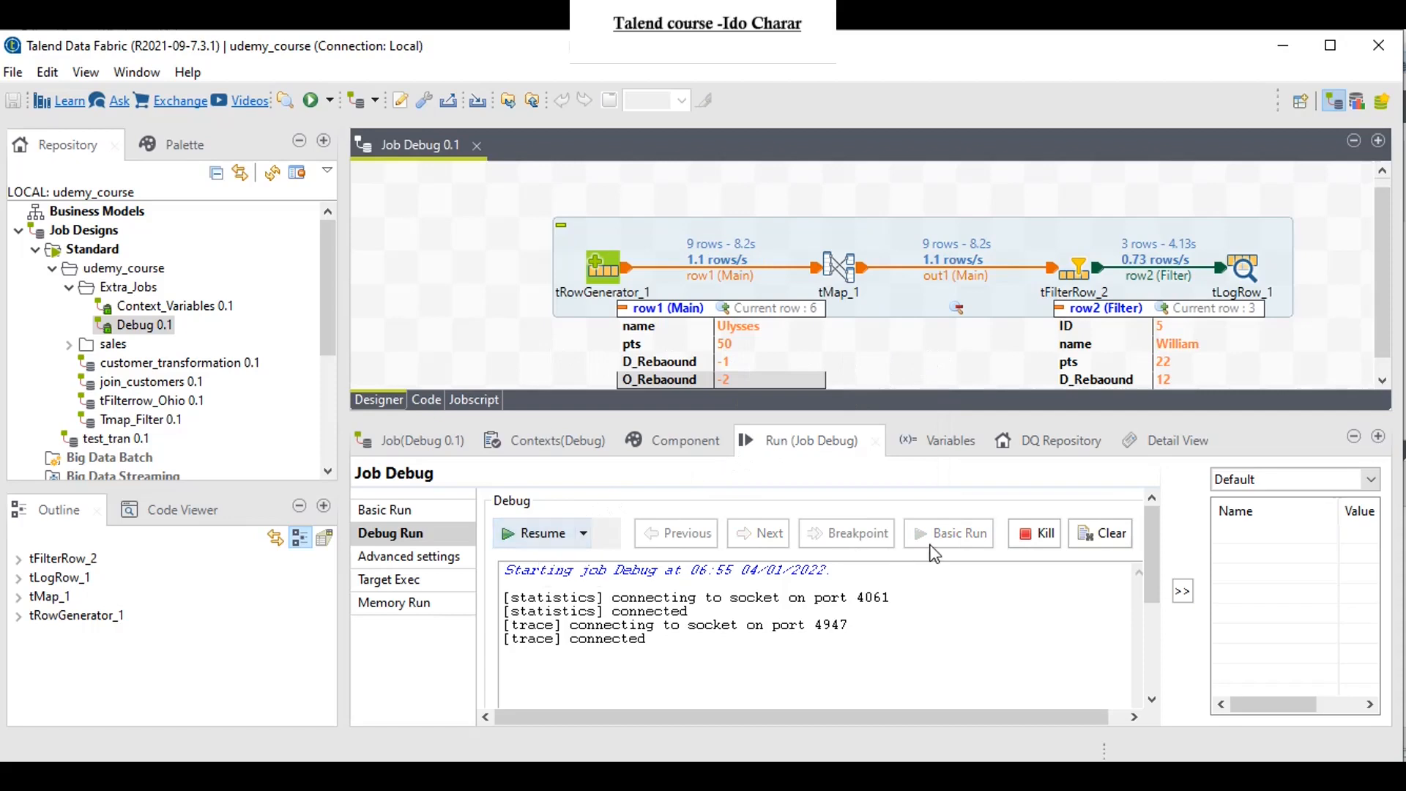
{"action": "left_click", "coordinate": [1029, 538]}
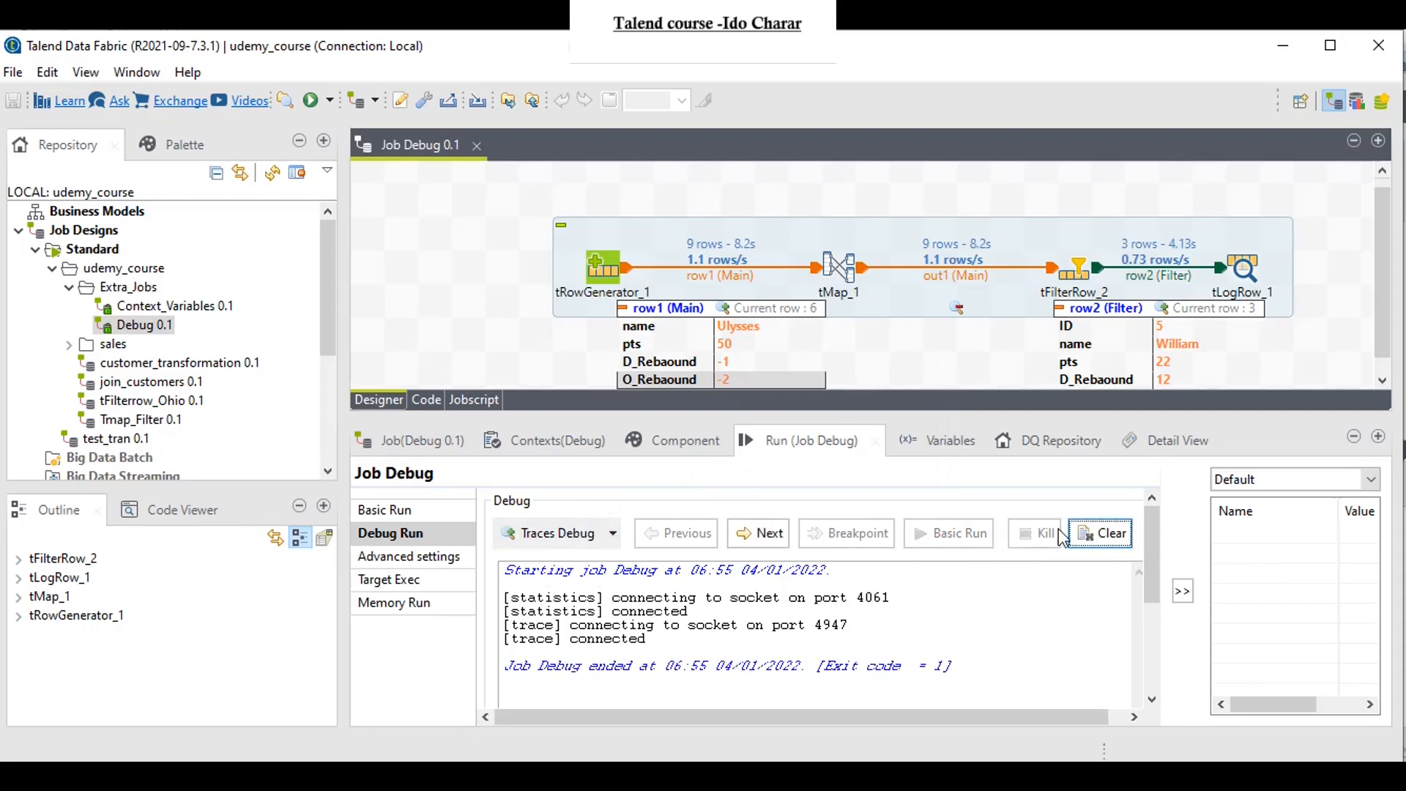
{"action": "left_click", "coordinate": [1095, 537]}
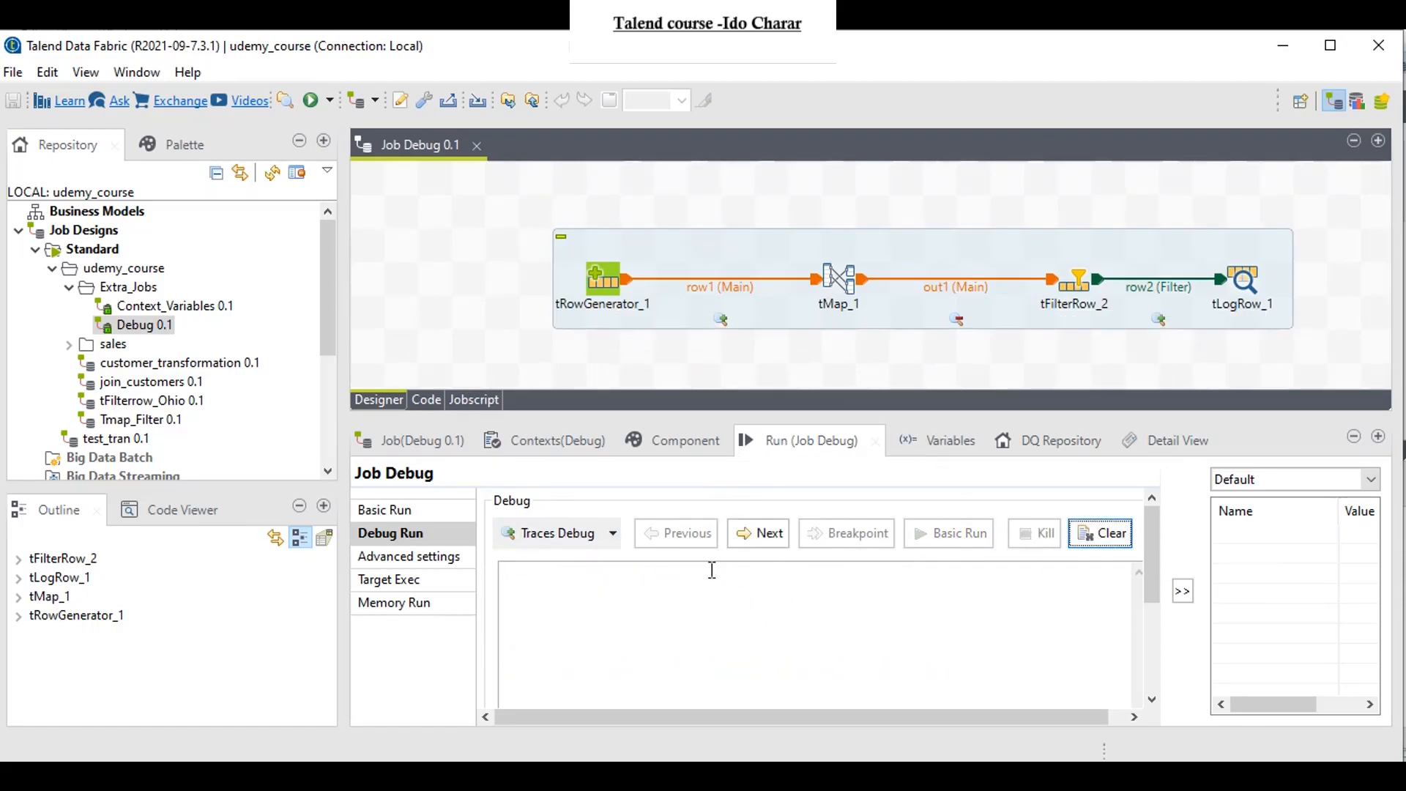
Step: Restart the traces debug in stepping mode and advance through the row1 and row2 traces one row at a time
{"action": "left_click", "coordinate": [750, 535]}
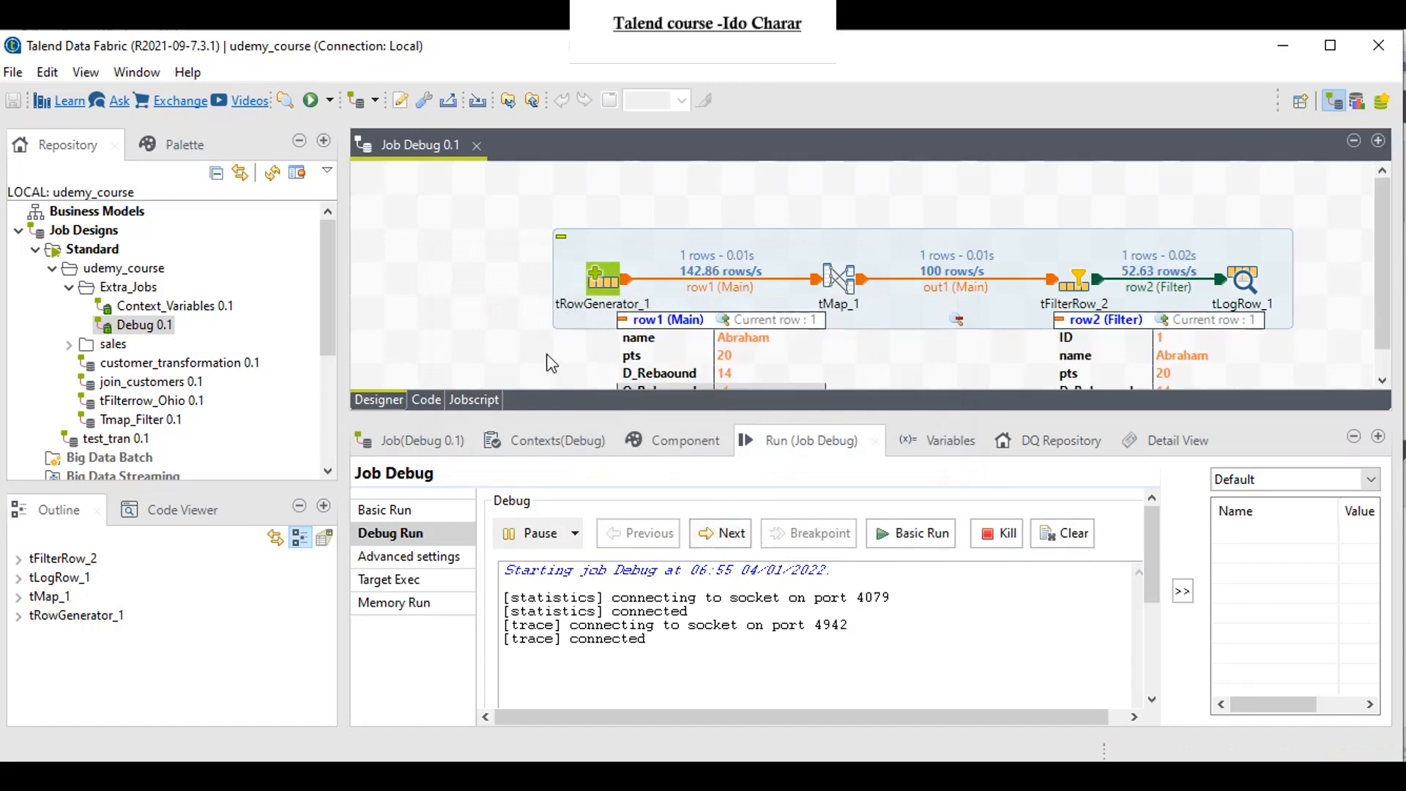
{"action": "scroll", "coordinate": [551, 362], "scroll_direction": "down", "scroll_amount": 1}
{"action": "left_click", "coordinate": [717, 534]}
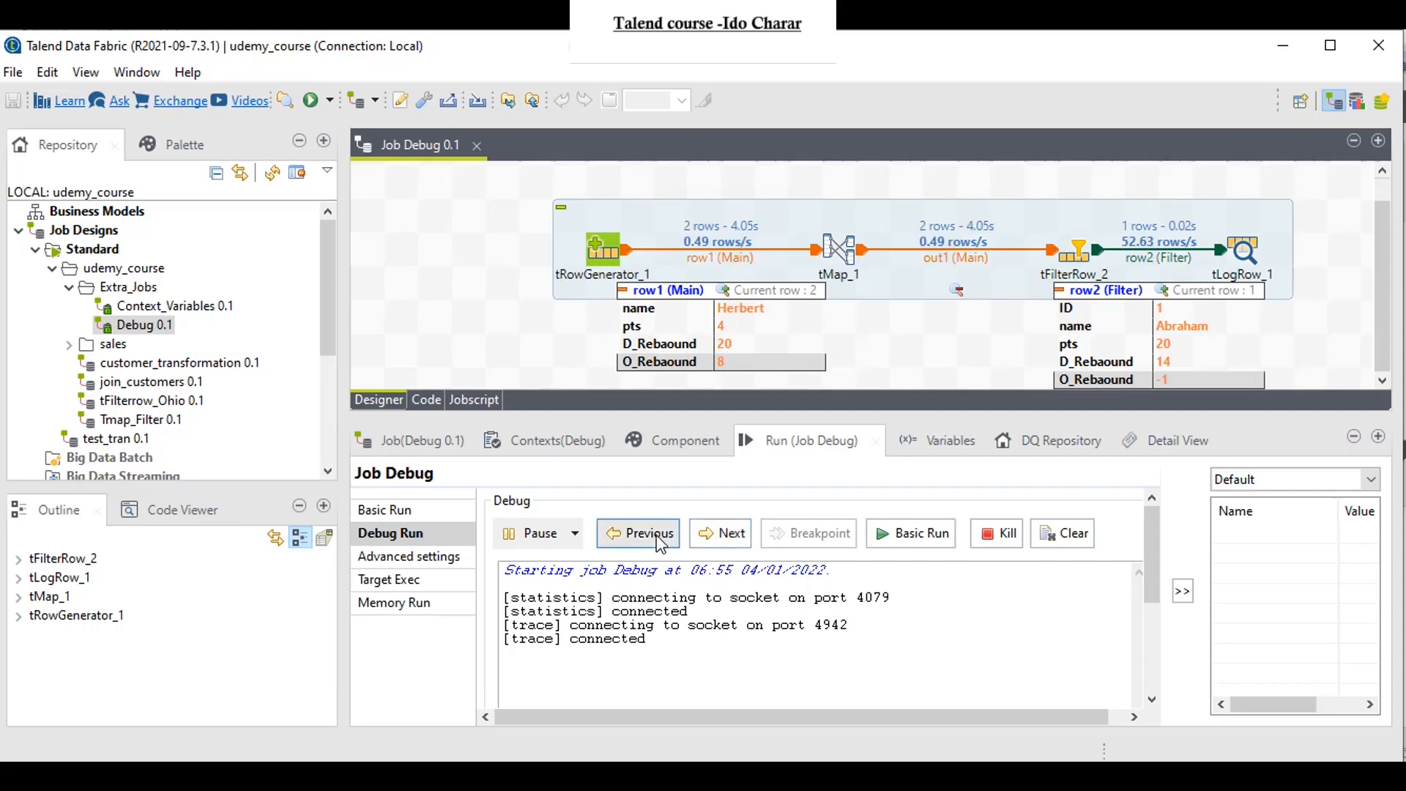
{"action": "left_click", "coordinate": [721, 534]}
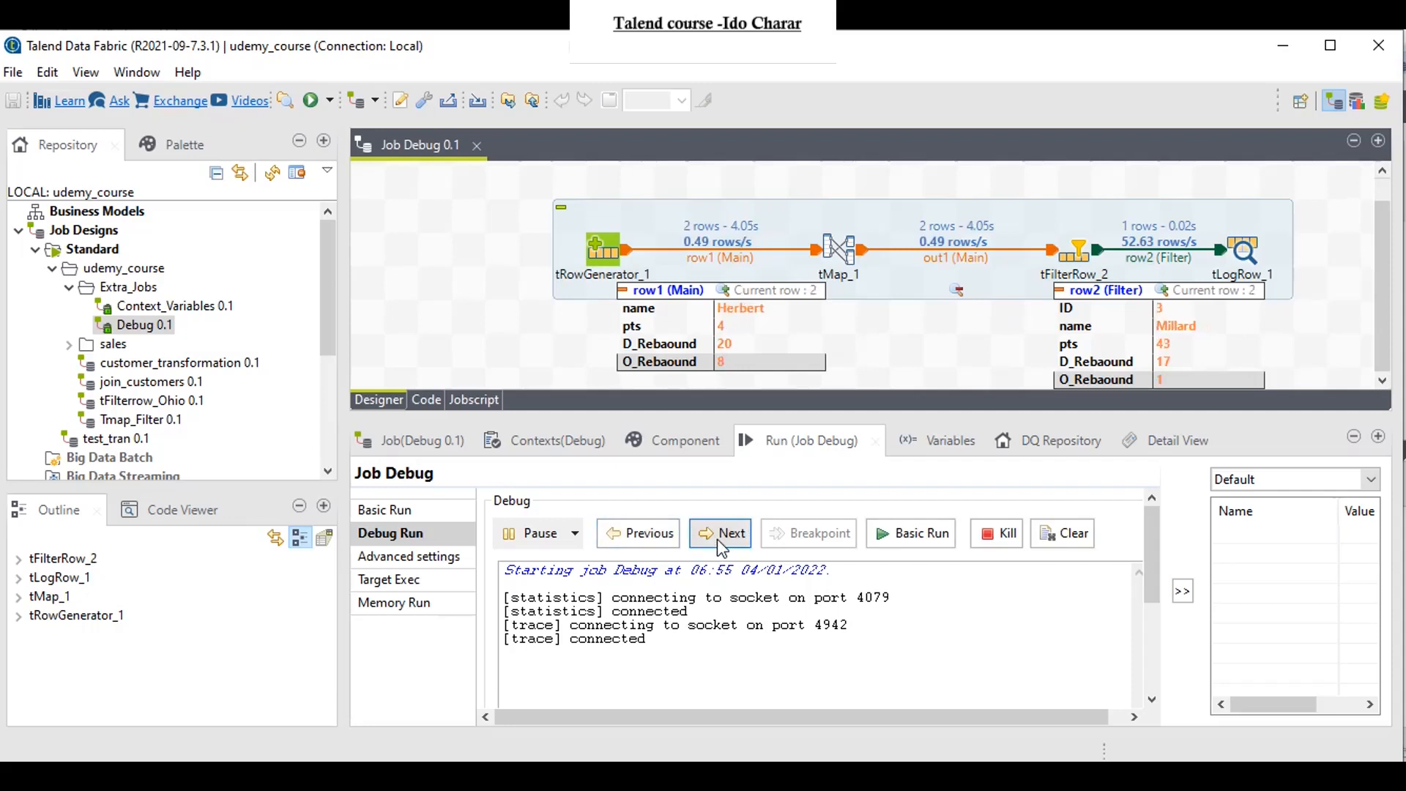
{"action": "left_click", "coordinate": [721, 542]}
{"action": "left_click", "coordinate": [722, 542]}
{"action": "left_click", "coordinate": [717, 536]}
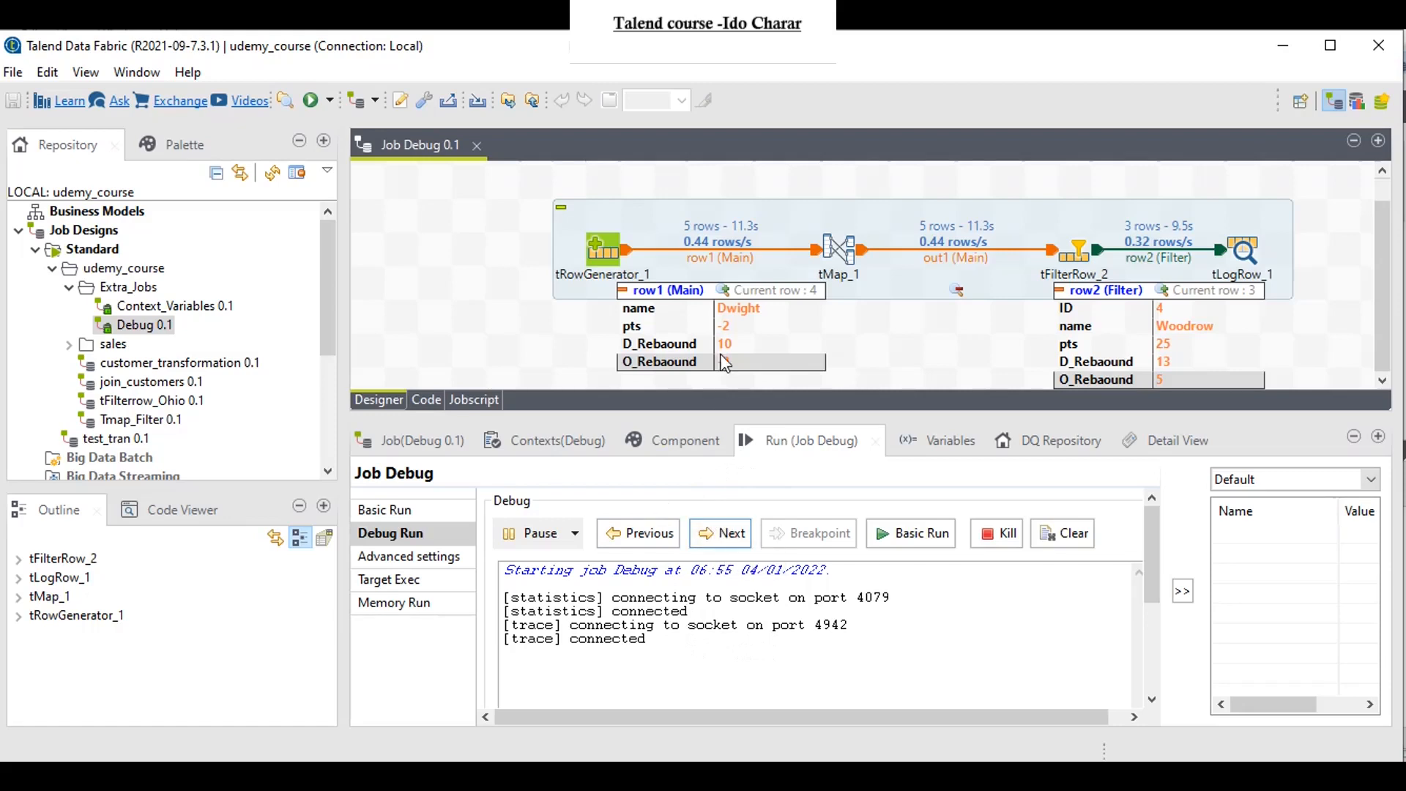
Step: Open the breakpoint setup of the row1 connection and activate its conditional breakpoint
{"action": "right_click", "coordinate": [727, 298]}
{"action": "left_click", "coordinate": [785, 531]}
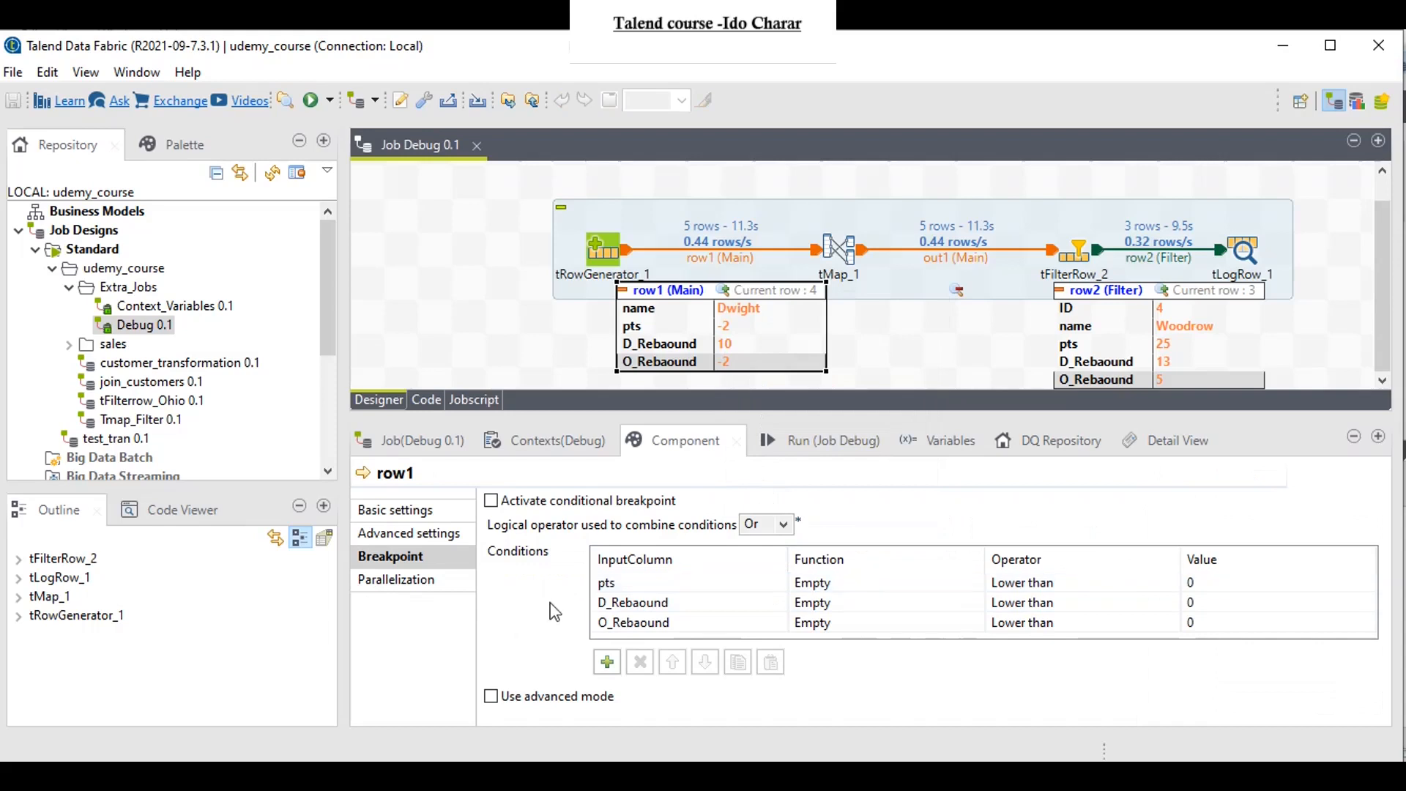
{"action": "left_click", "coordinate": [500, 506]}
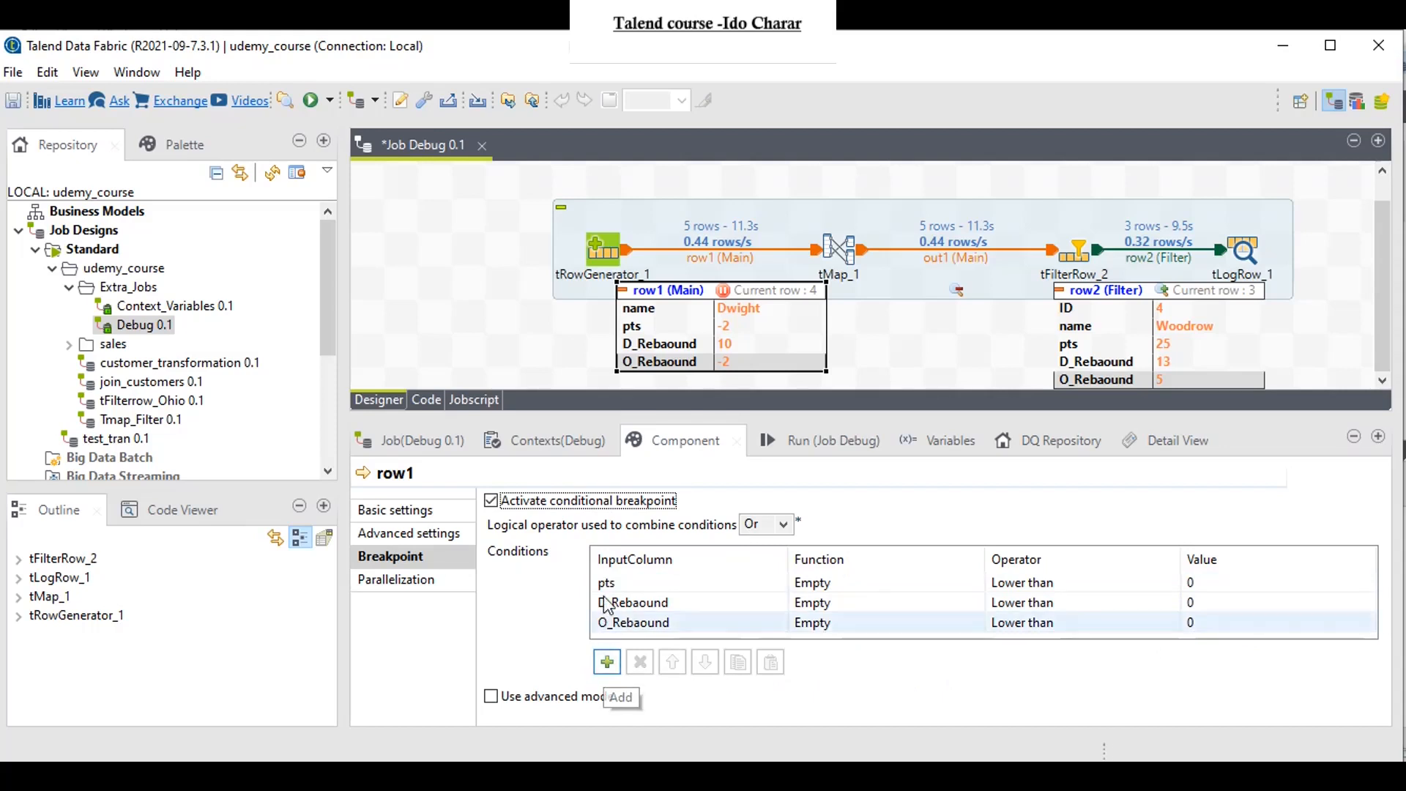
Step: Kill the current run, restart the traces debug with row1's conditional breakpoint active, and continue to the next breakpoint twice
{"action": "left_click", "coordinate": [781, 447]}
{"action": "left_click", "coordinate": [1014, 535]}
{"action": "left_click", "coordinate": [758, 538]}
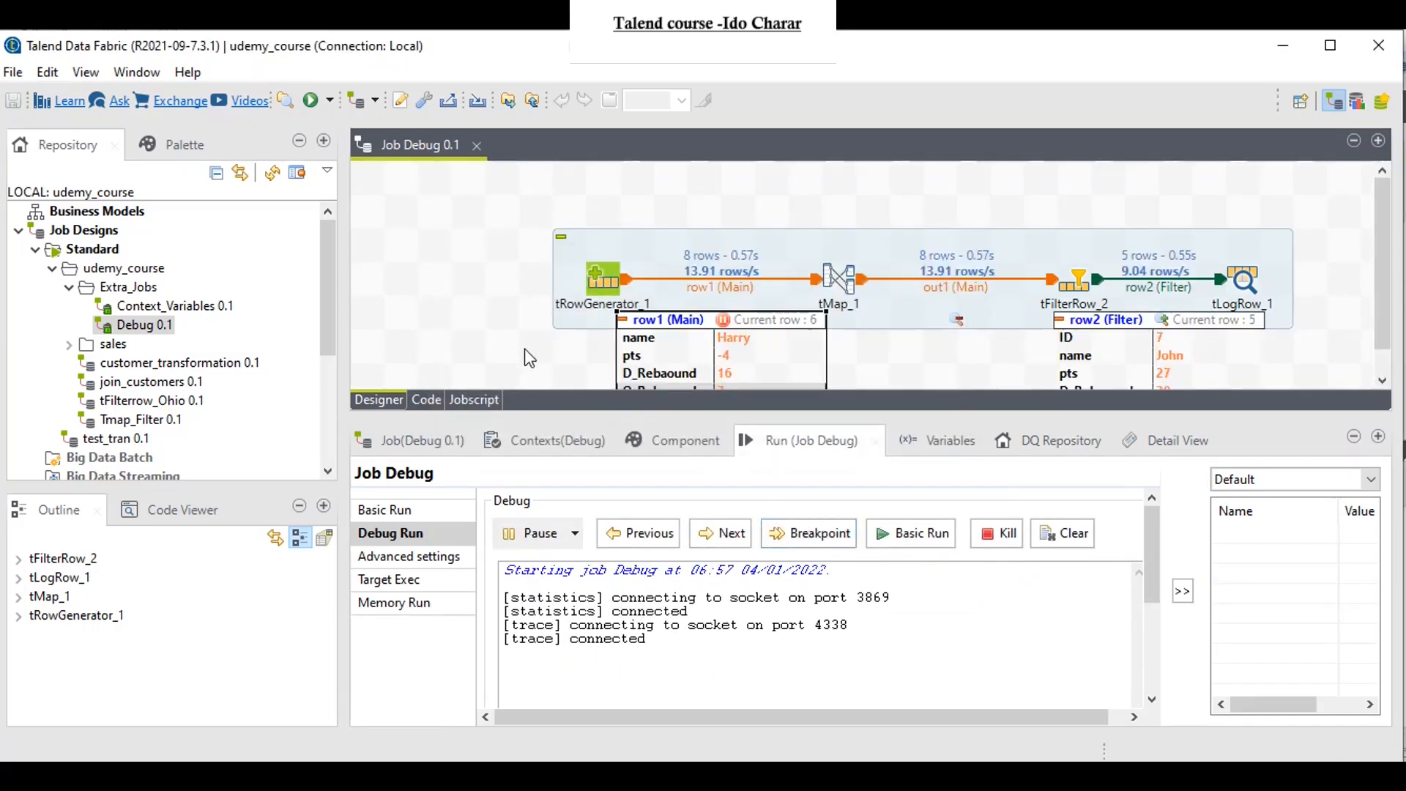
{"action": "mouse_move", "coordinate": [741, 347]}
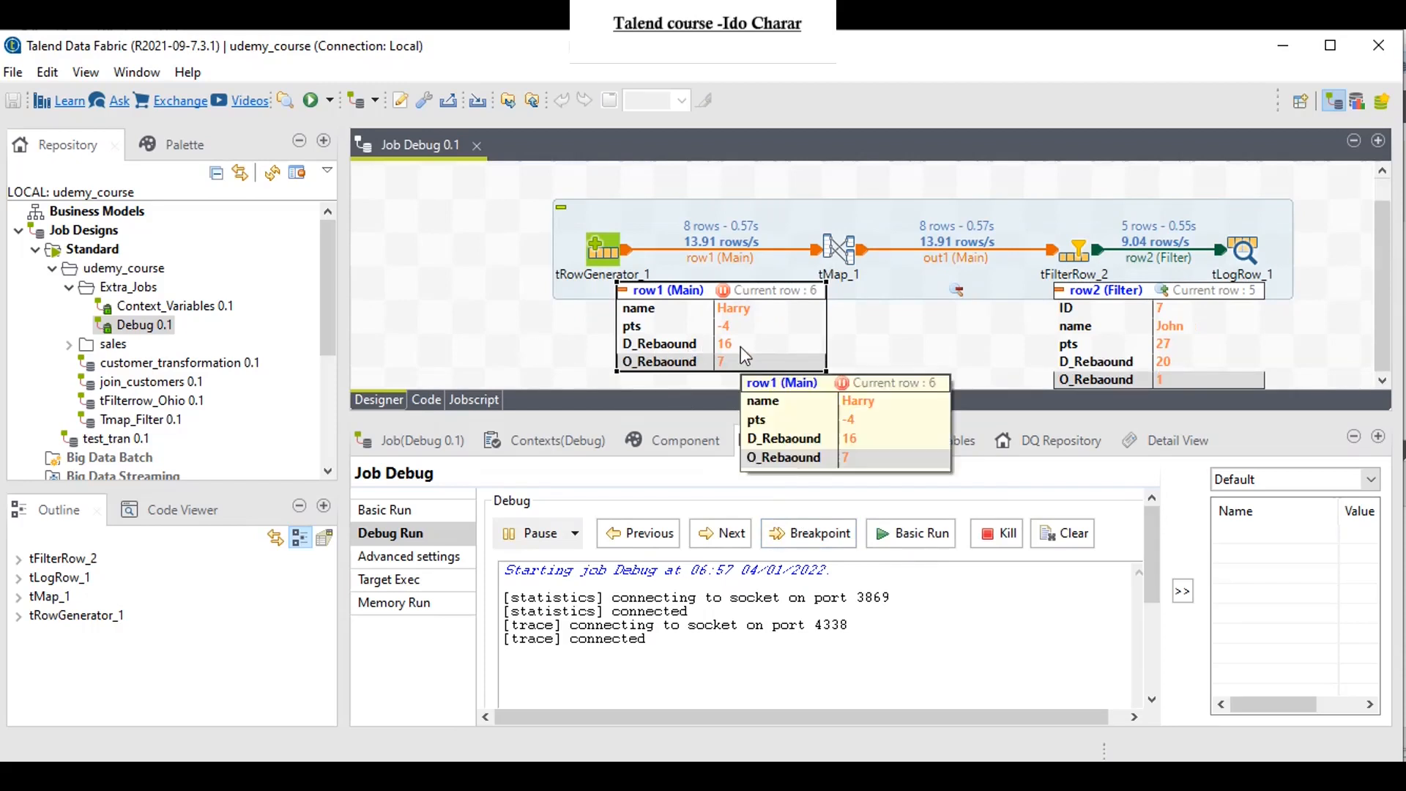
{"action": "left_click", "coordinate": [800, 534]}
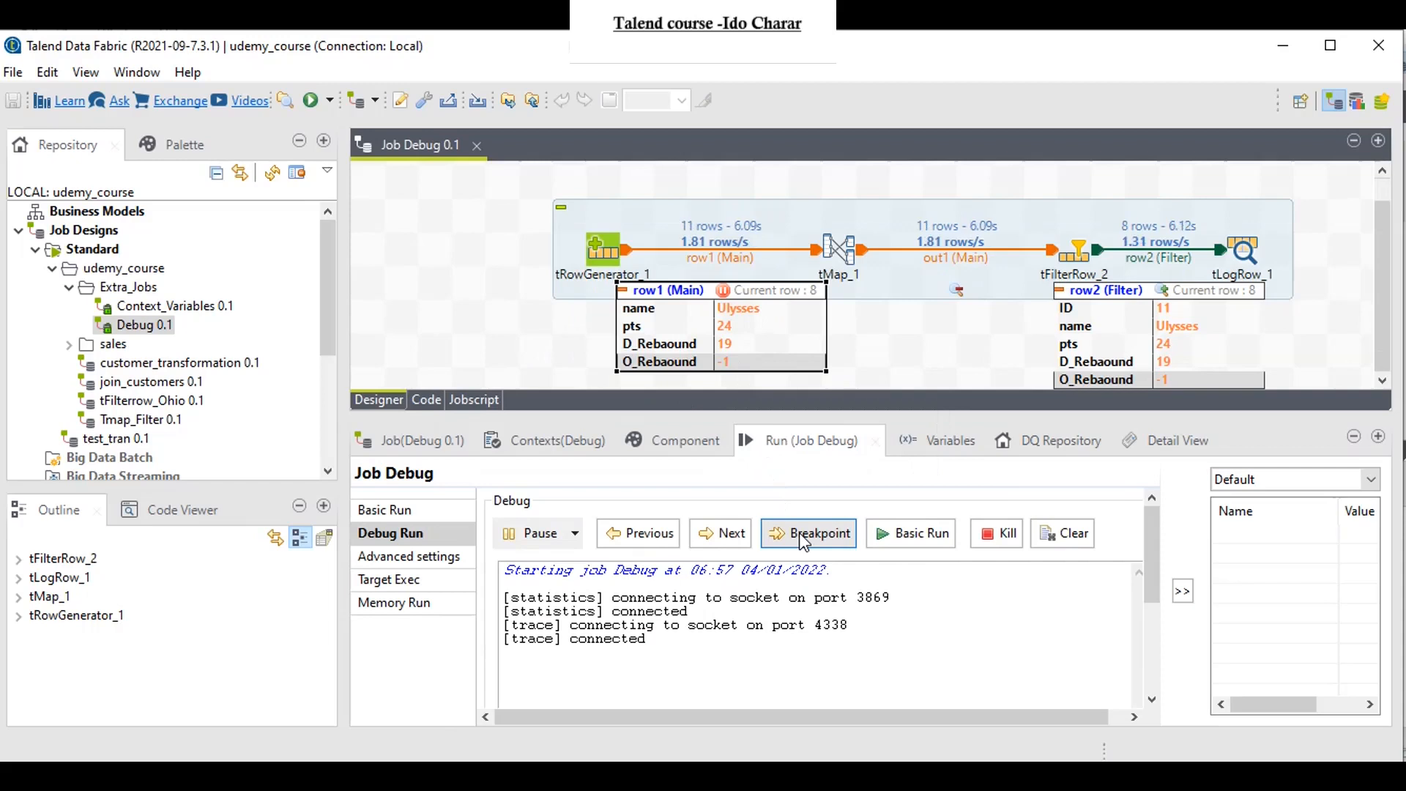
{"action": "left_click", "coordinate": [798, 533]}
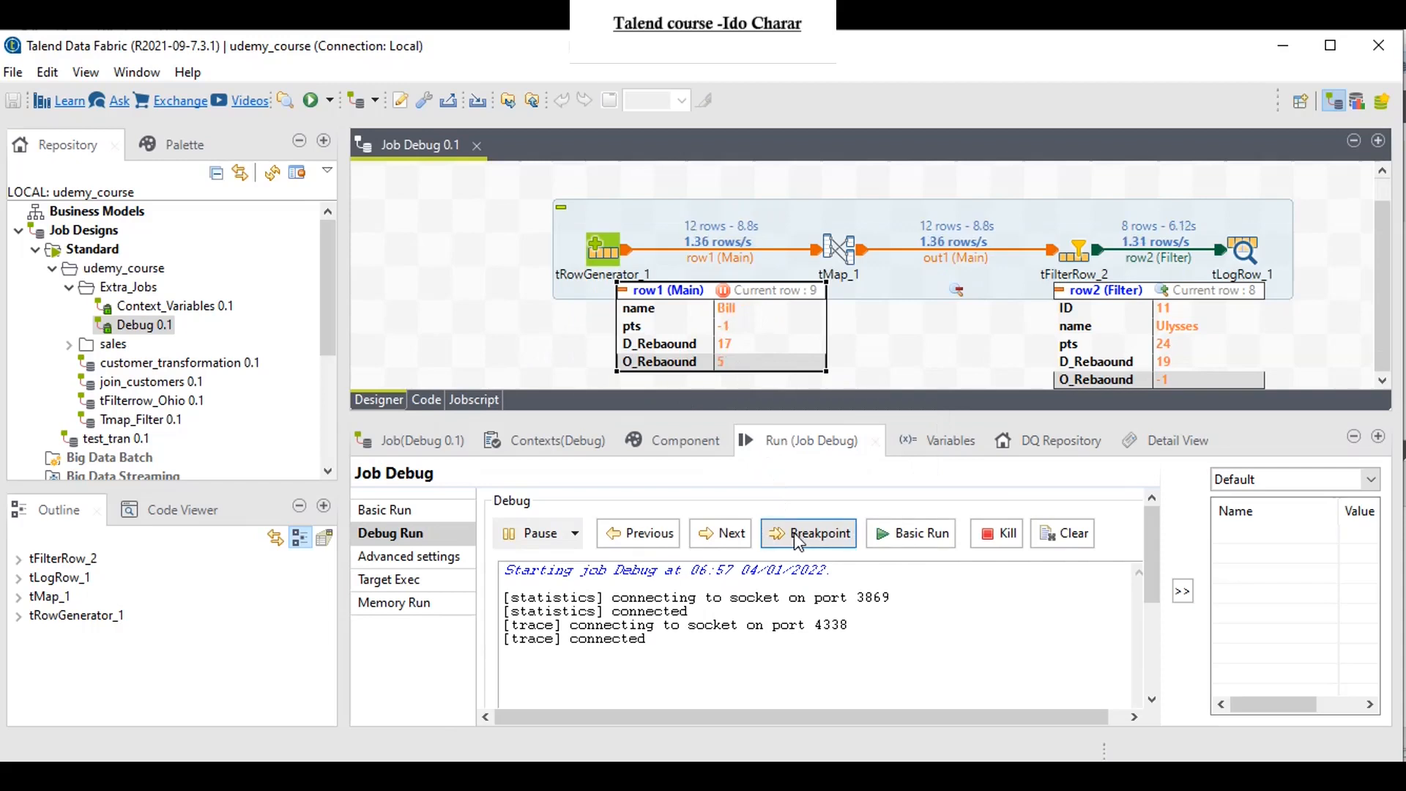
Step: Use advanced mode in row1's breakpoint setup to examine the sample code for a custom filter condition
{"action": "right_click", "coordinate": [726, 289]}
{"action": "left_click", "coordinate": [836, 533]}
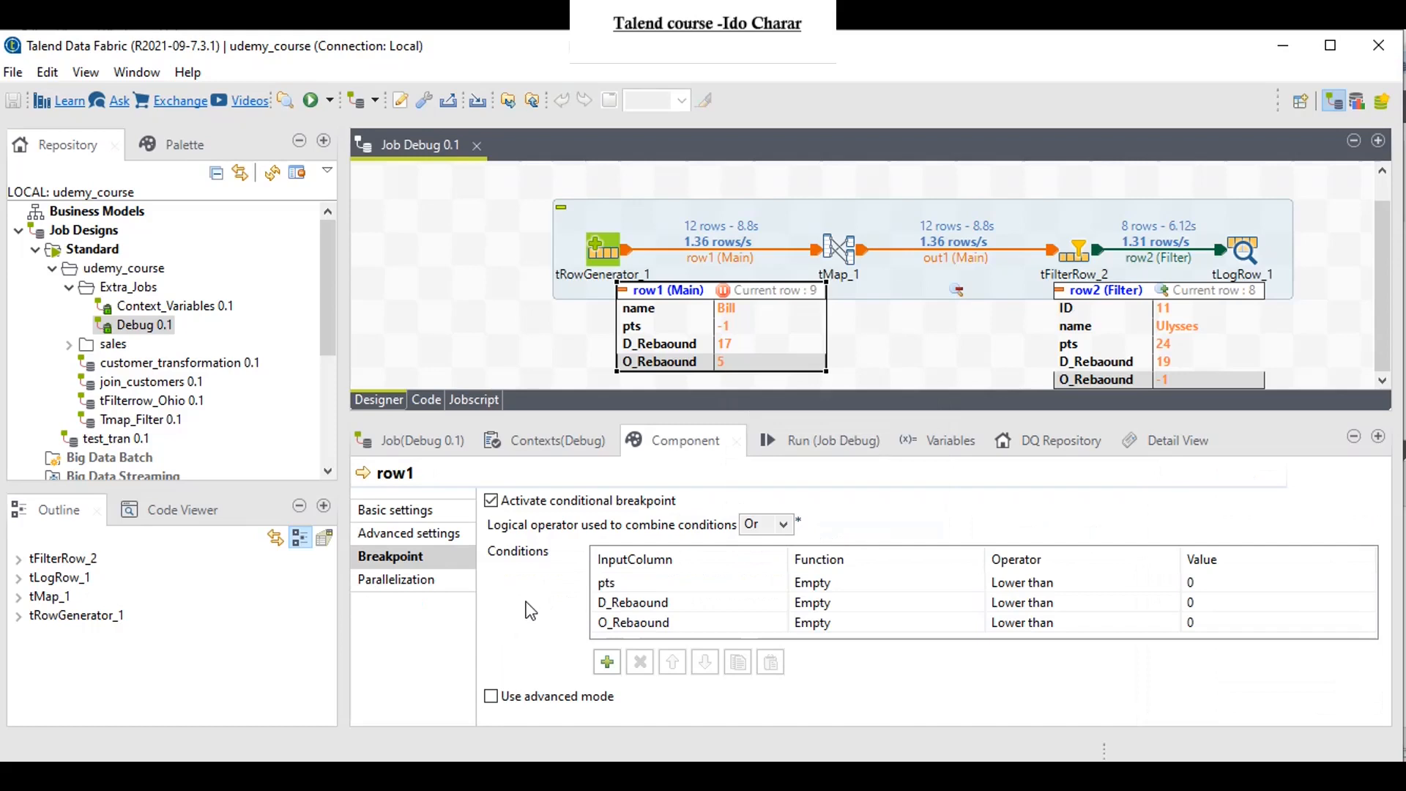
{"action": "left_click", "coordinate": [498, 698]}
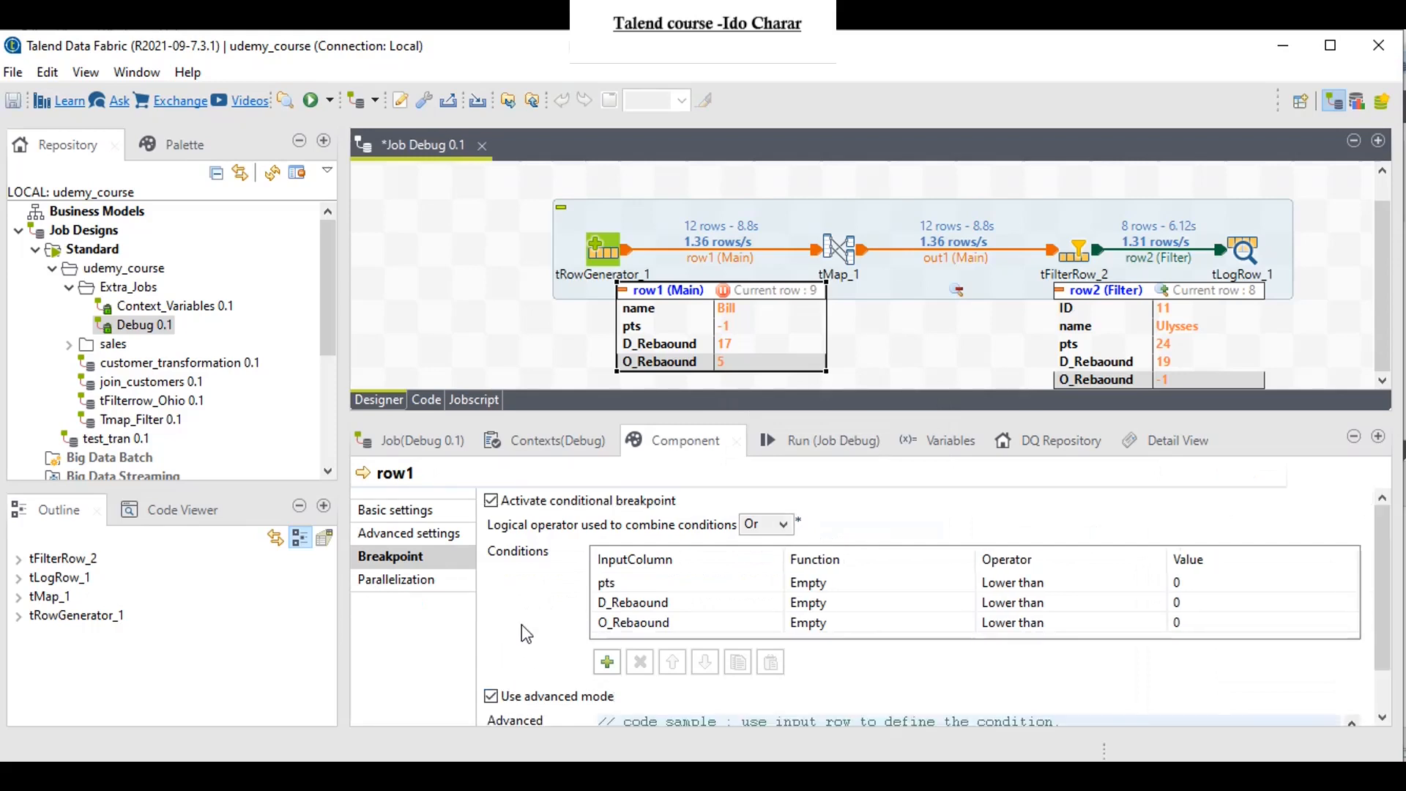
{"action": "scroll", "coordinate": [522, 624], "scroll_direction": "down", "scroll_amount": 2}
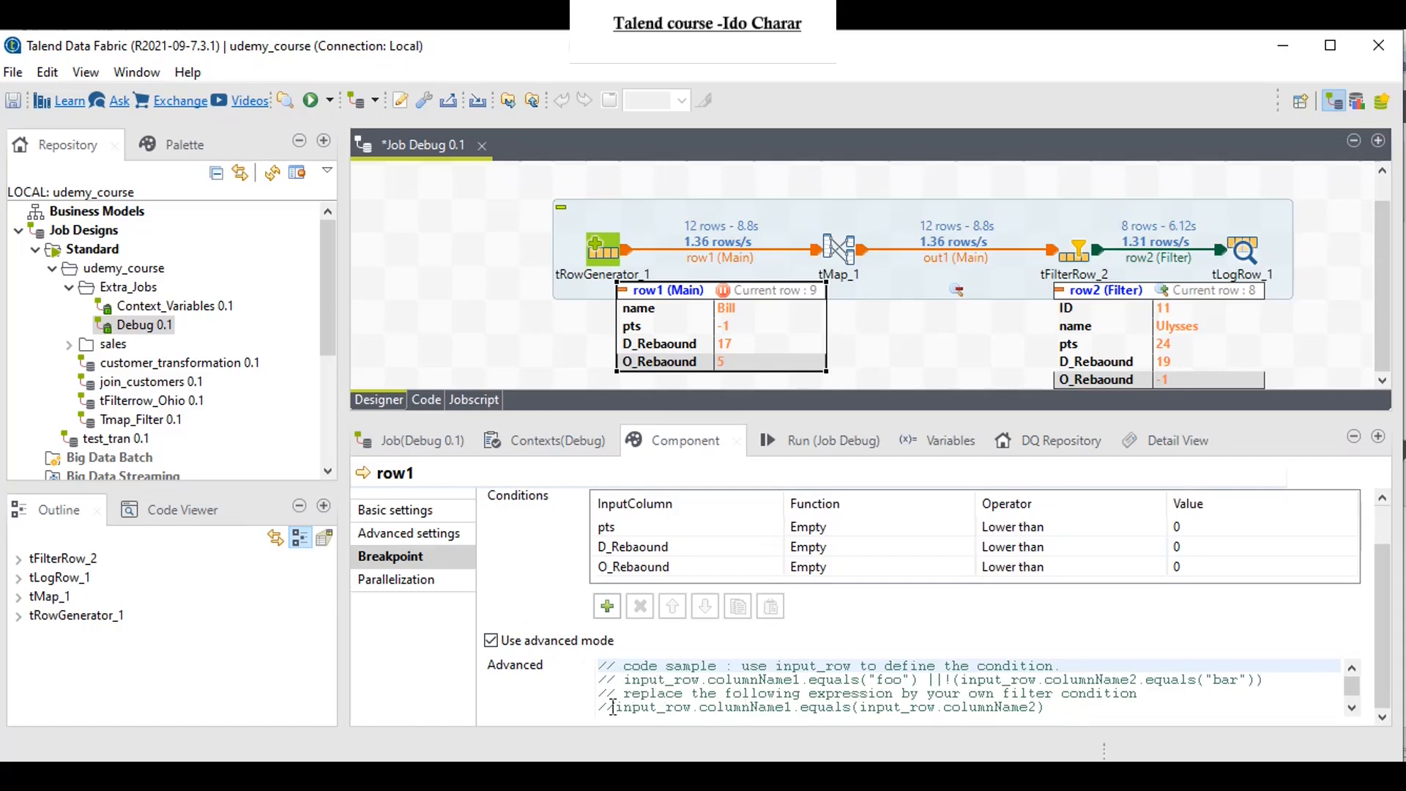
{"action": "left_click_drag", "start_coordinate": [612, 708], "coordinate": [1045, 693]}
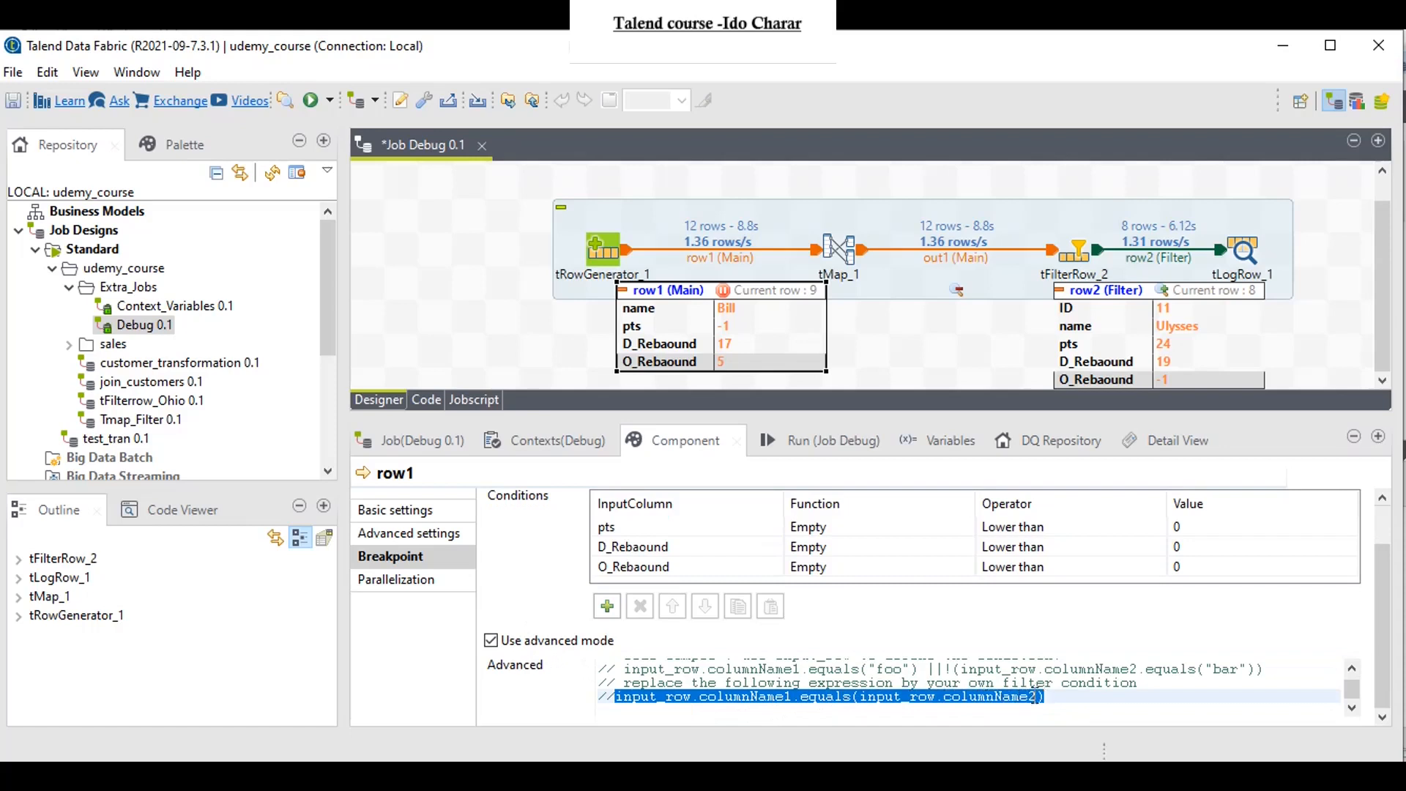
{"action": "left_click", "coordinate": [496, 637]}
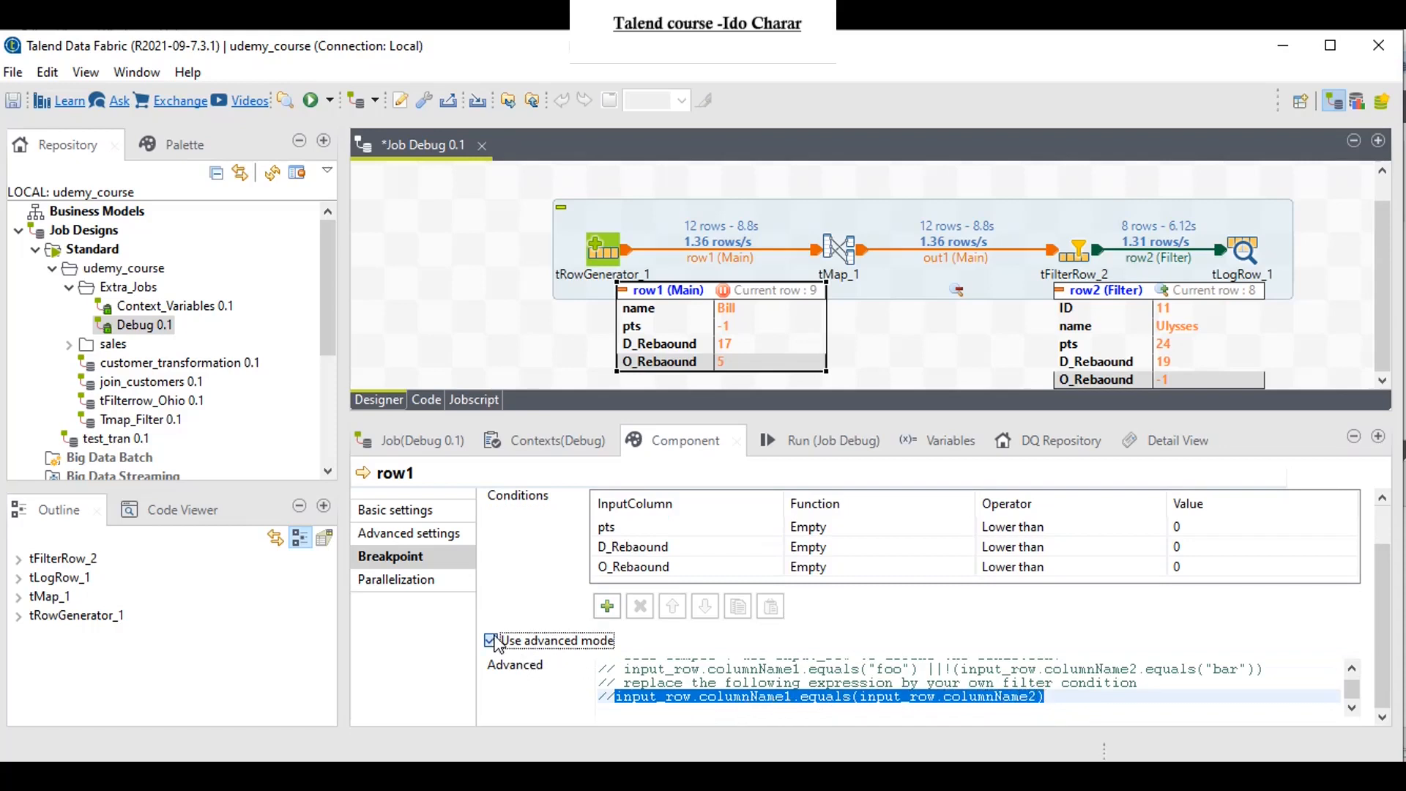